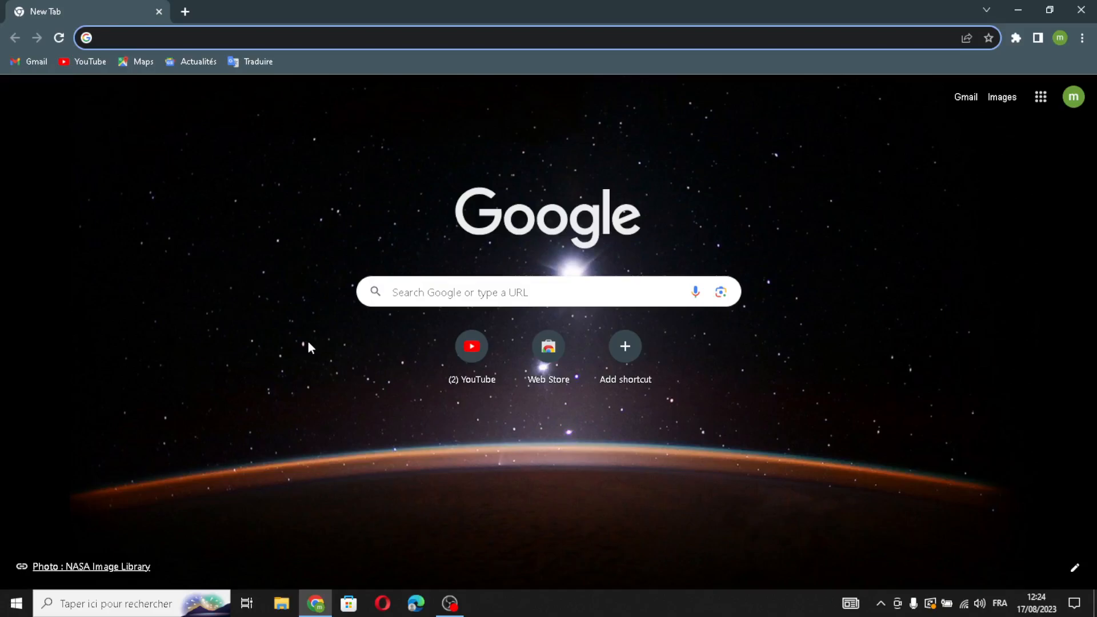
- Open durable.co and sign in to the account
{"action": "key", "text": "Return"}
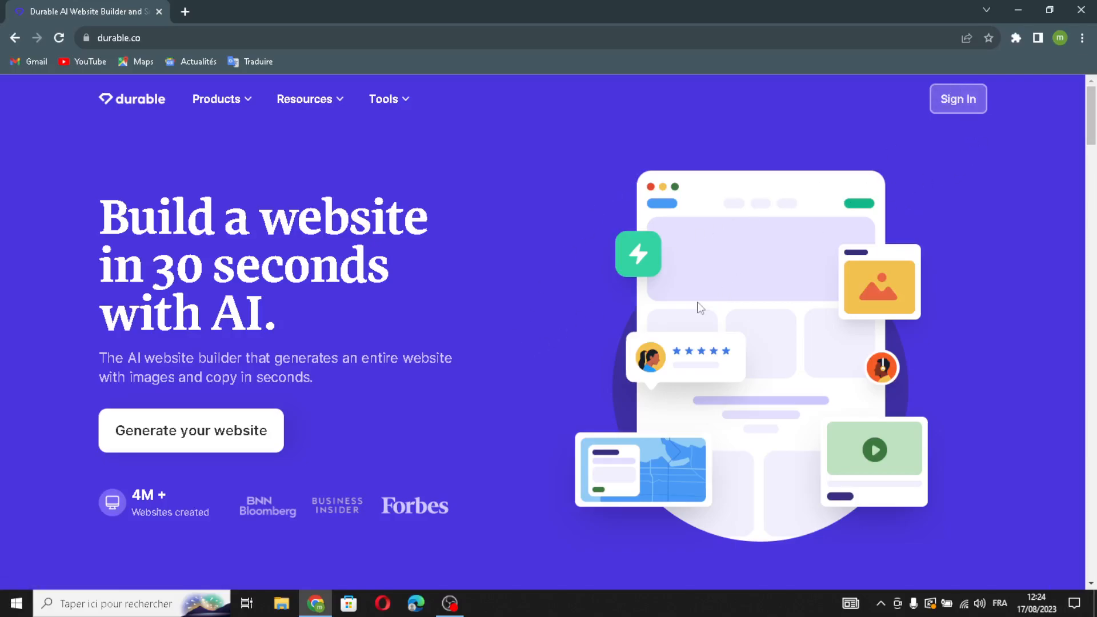
{"action": "left_click", "coordinate": [952, 101]}
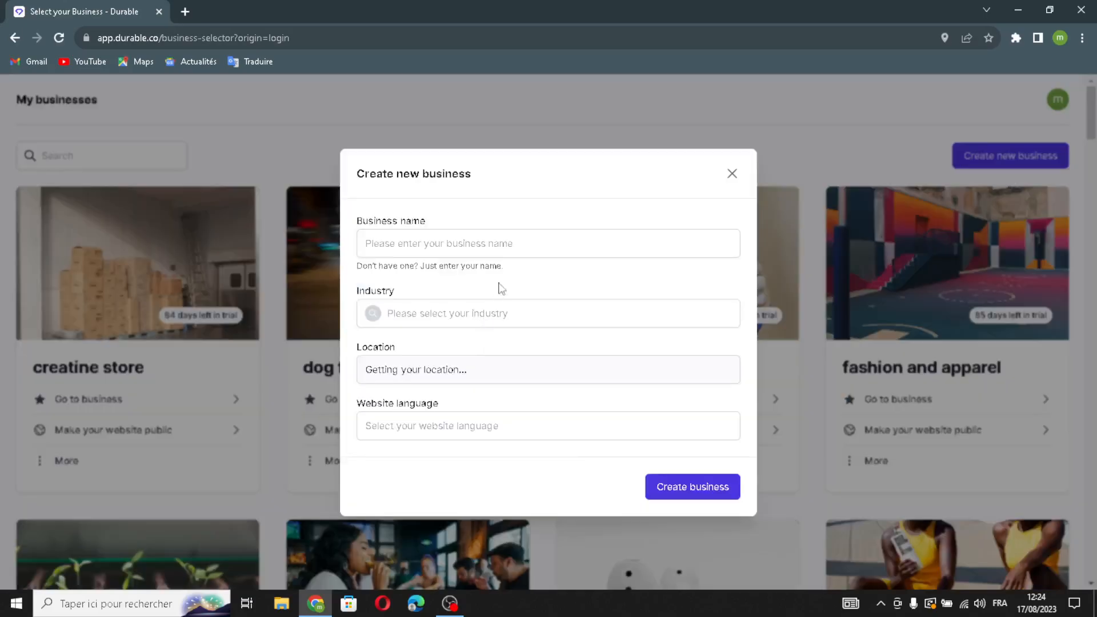
- Name the new business CulturaVoyage and set its industry to "cultural heritage tours and experiences"
{"action": "left_click", "coordinate": [478, 252]}
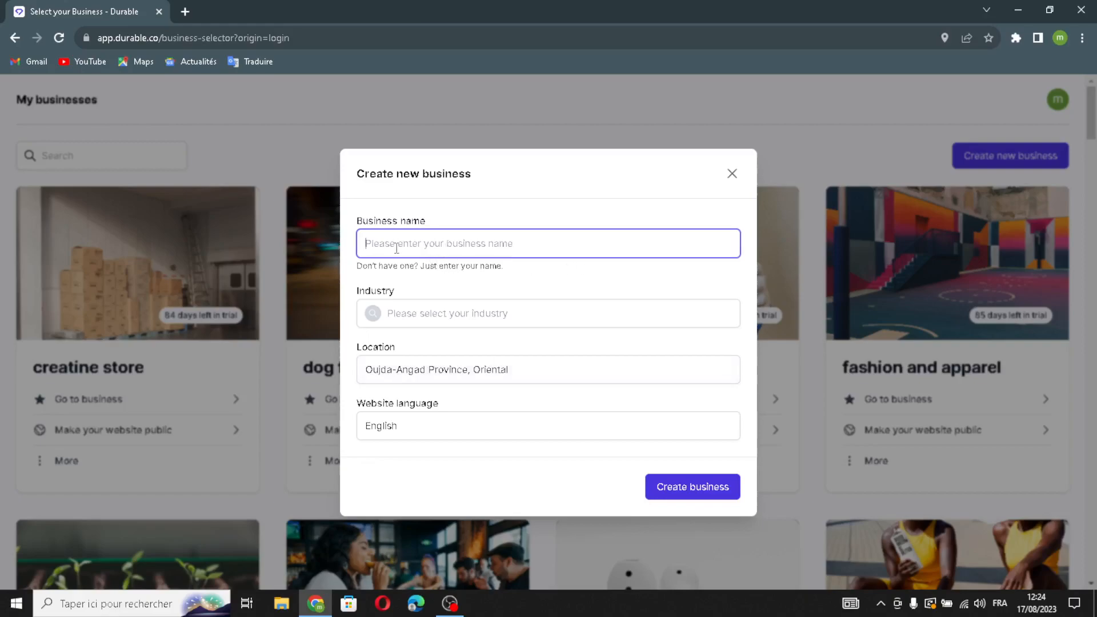
{"action": "type", "text": "CulturaVoyage"}
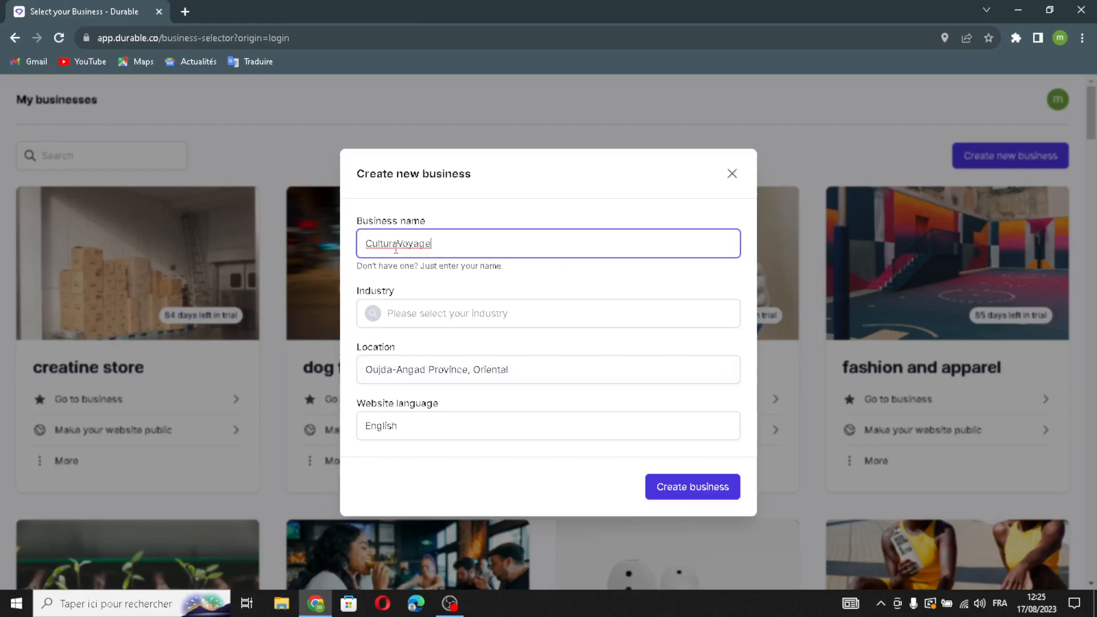
{"action": "left_click", "coordinate": [487, 315]}
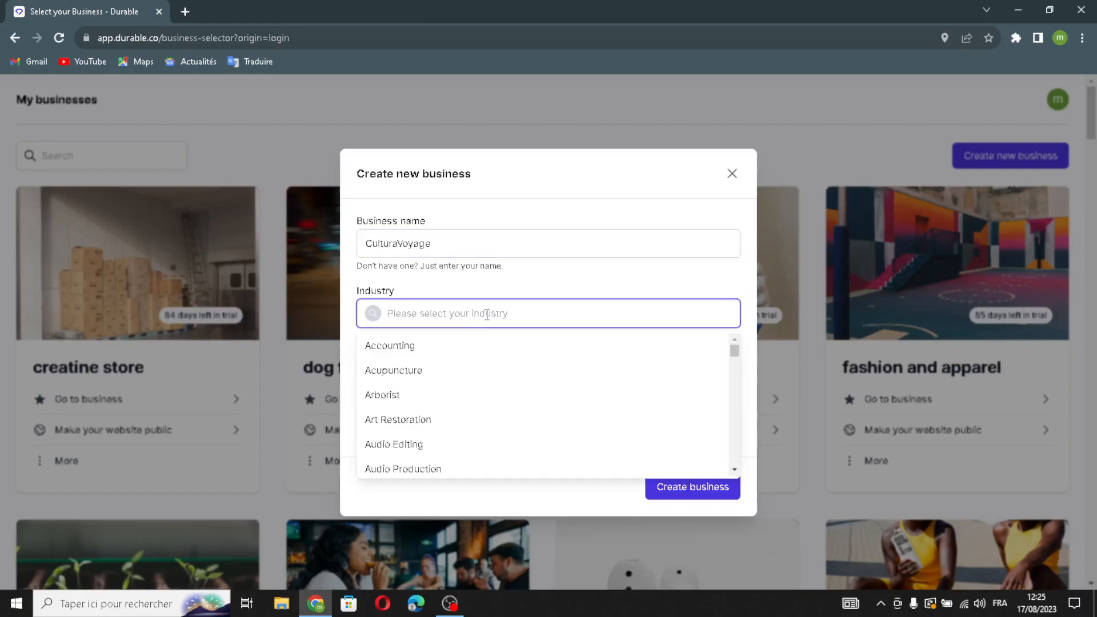
{"action": "type", "text": "cultural "}
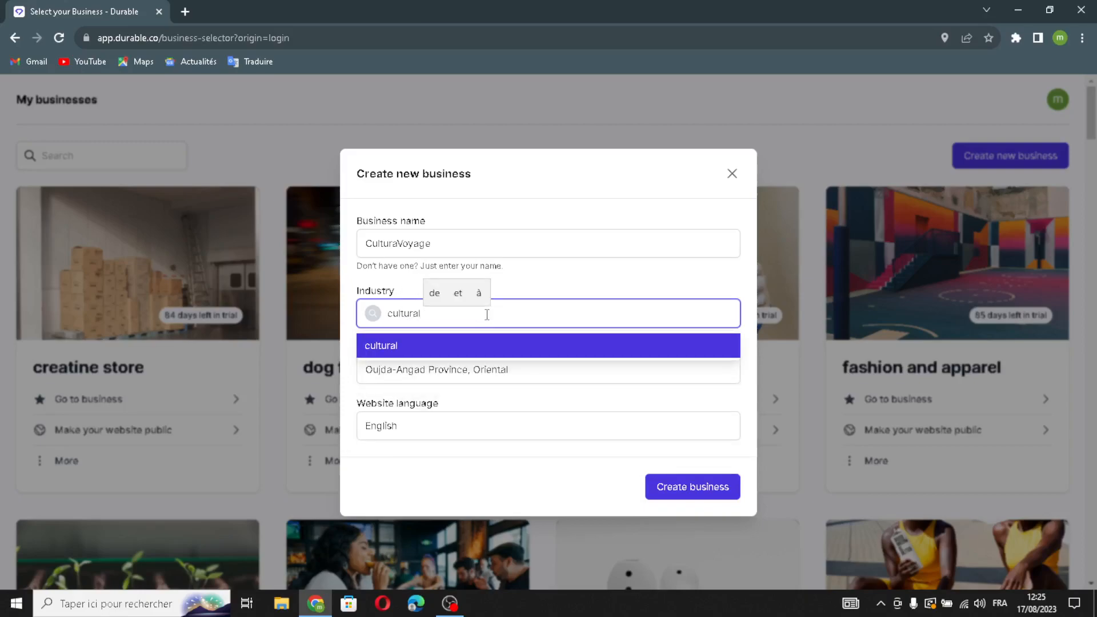
{"action": "type", "text": "heri"}
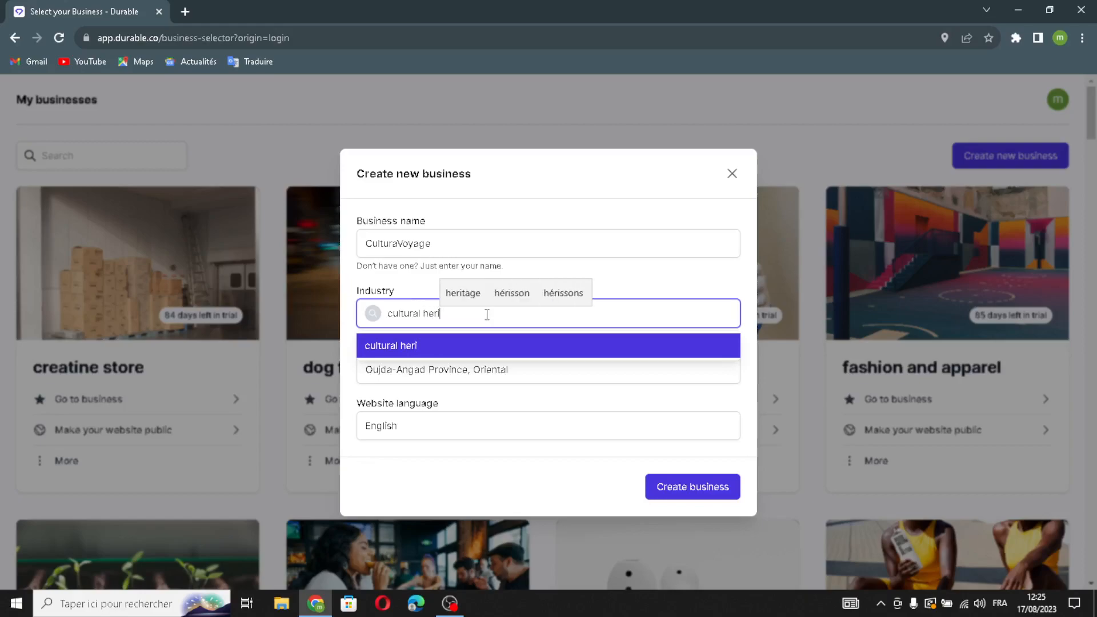
{"action": "type", "text": "tage tou"}
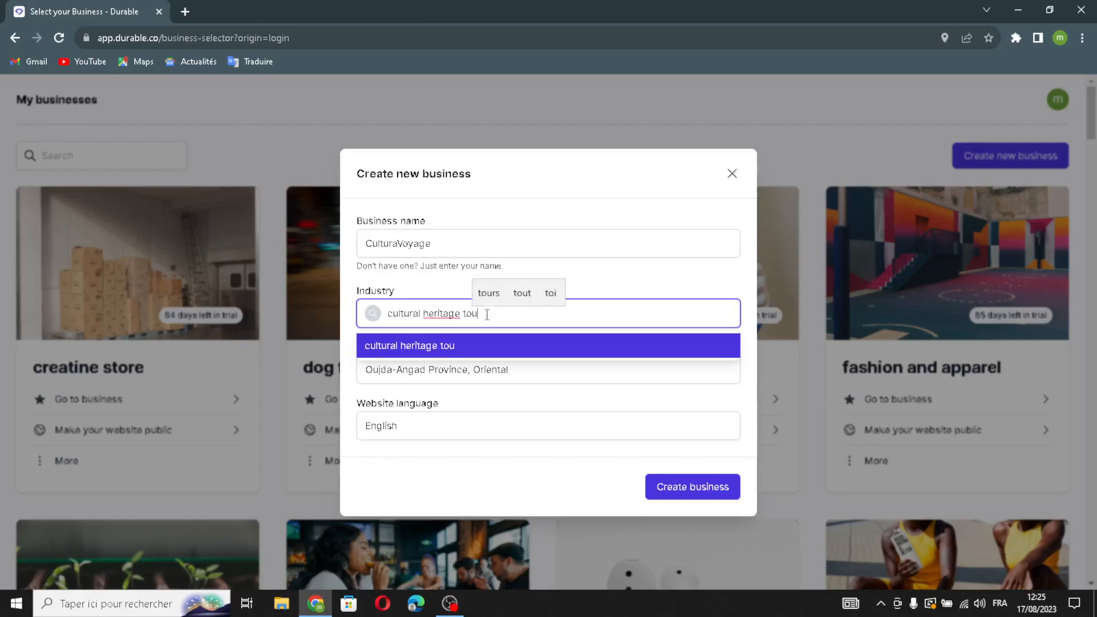
{"action": "type", "text": "rs and"}
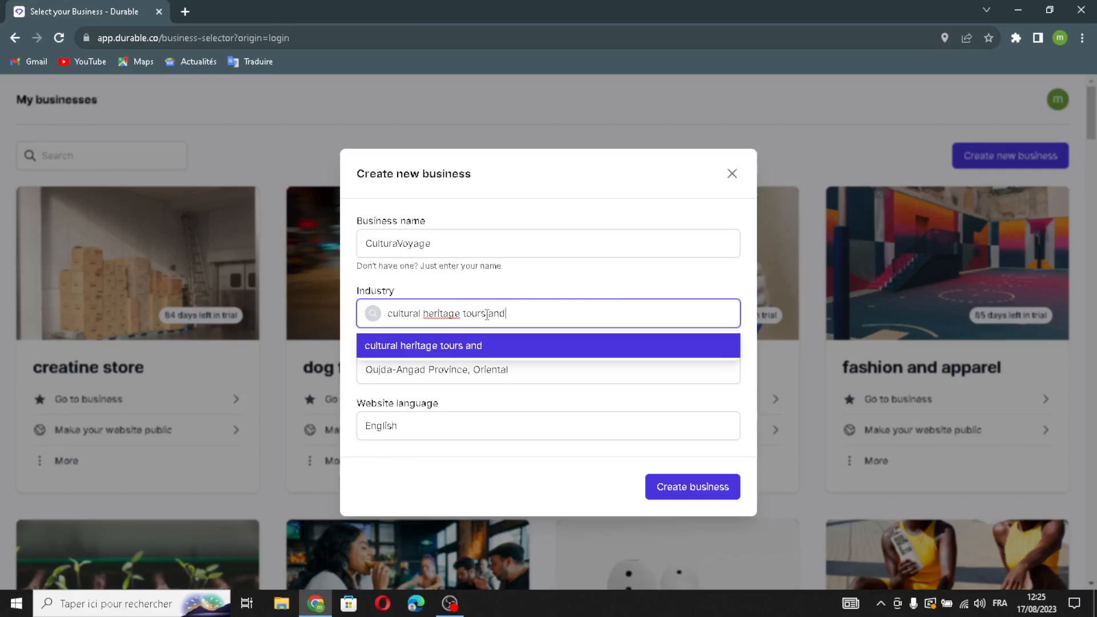
{"action": "type", "text": " expe"}
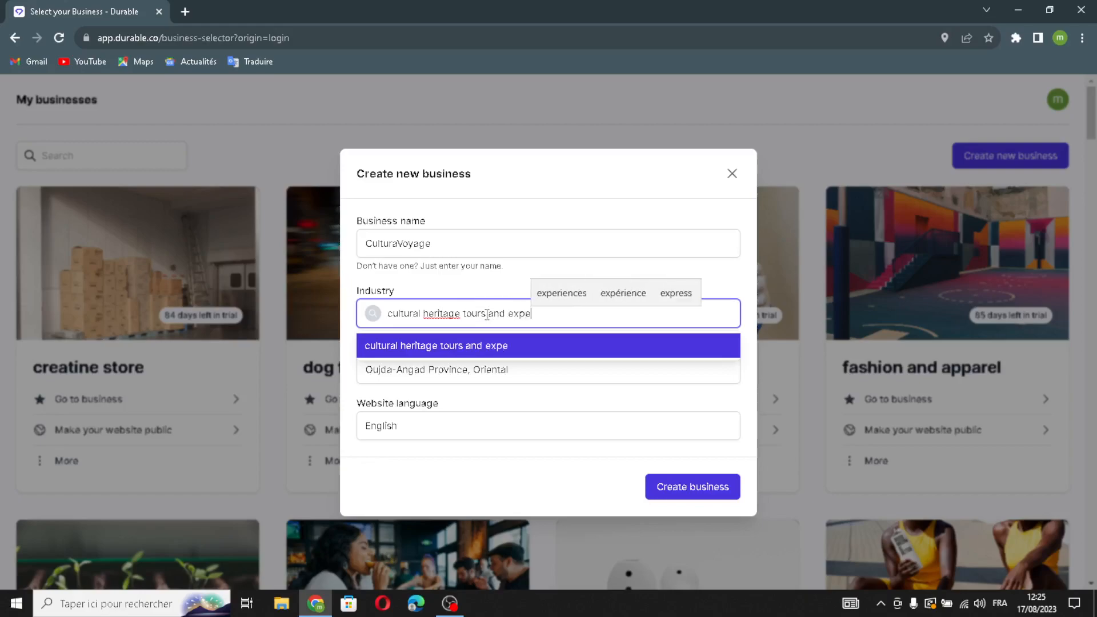
{"action": "type", "text": "riences"}
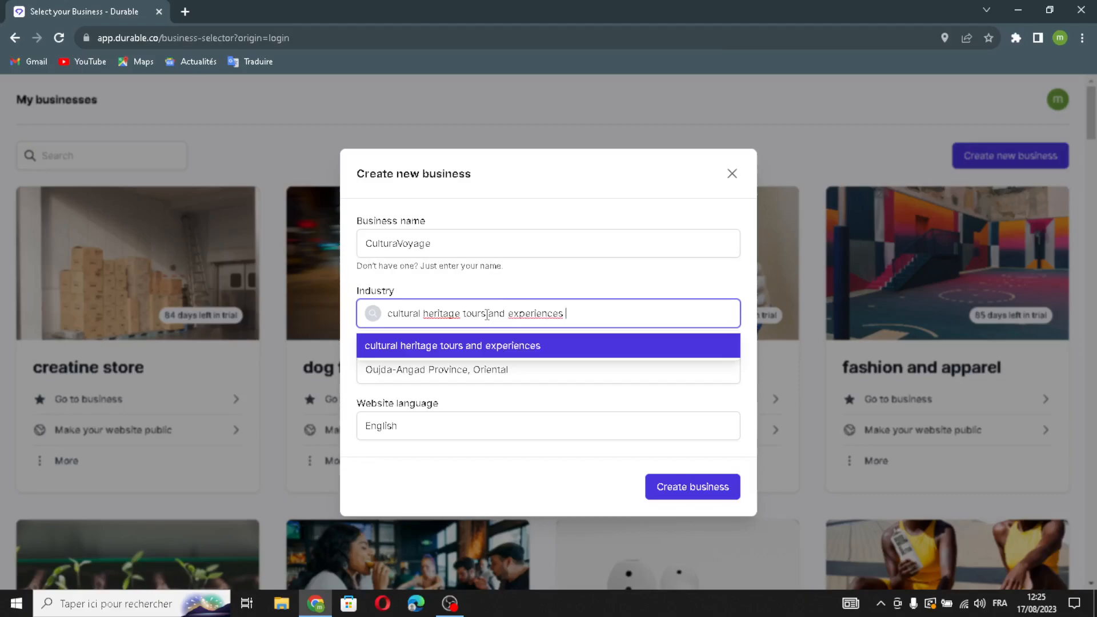
{"action": "right_click", "coordinate": [487, 314]}
{"action": "left_click", "coordinate": [447, 402]}
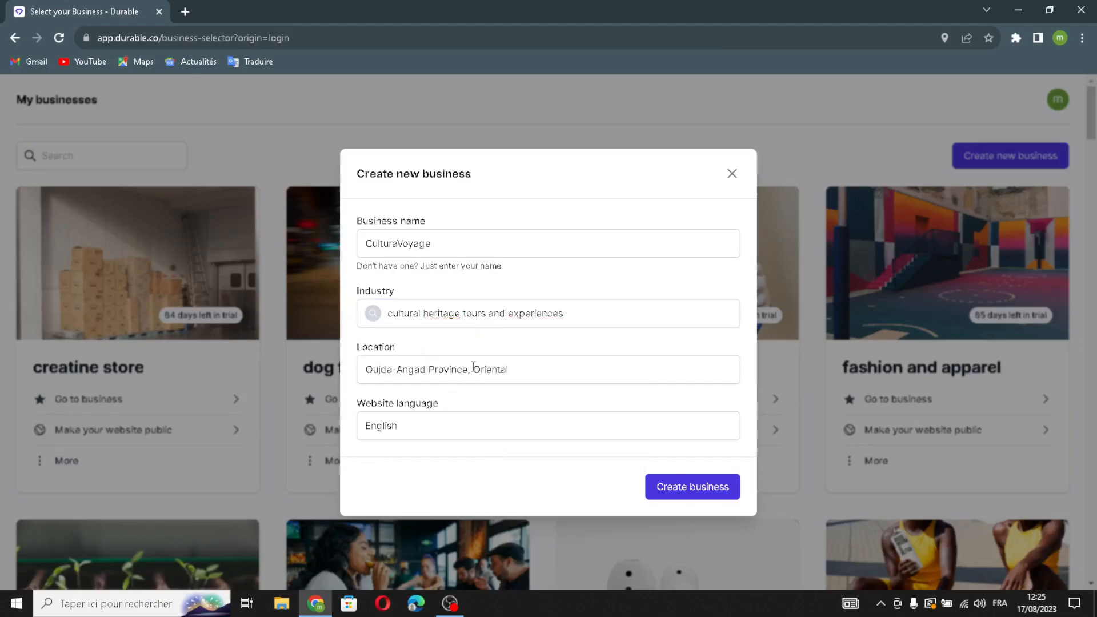
- Choose English as the website language and create the business
{"action": "left_click", "coordinate": [455, 438]}
{"action": "left_click", "coordinate": [434, 477]}
{"action": "left_click", "coordinate": [691, 500]}
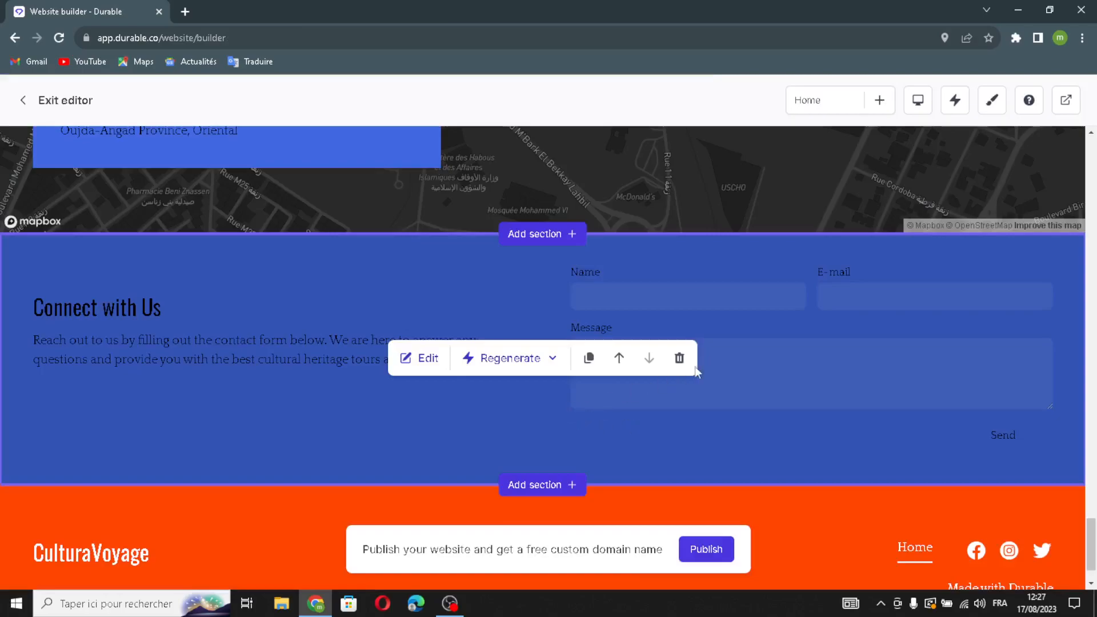
- Open the site header for editing and enable replacing the company name with a logo
{"action": "scroll", "coordinate": [793, 326], "scroll_direction": "up", "scroll_amount": 15}
{"action": "scroll", "coordinate": [737, 364], "scroll_direction": "up", "scroll_amount": 15}
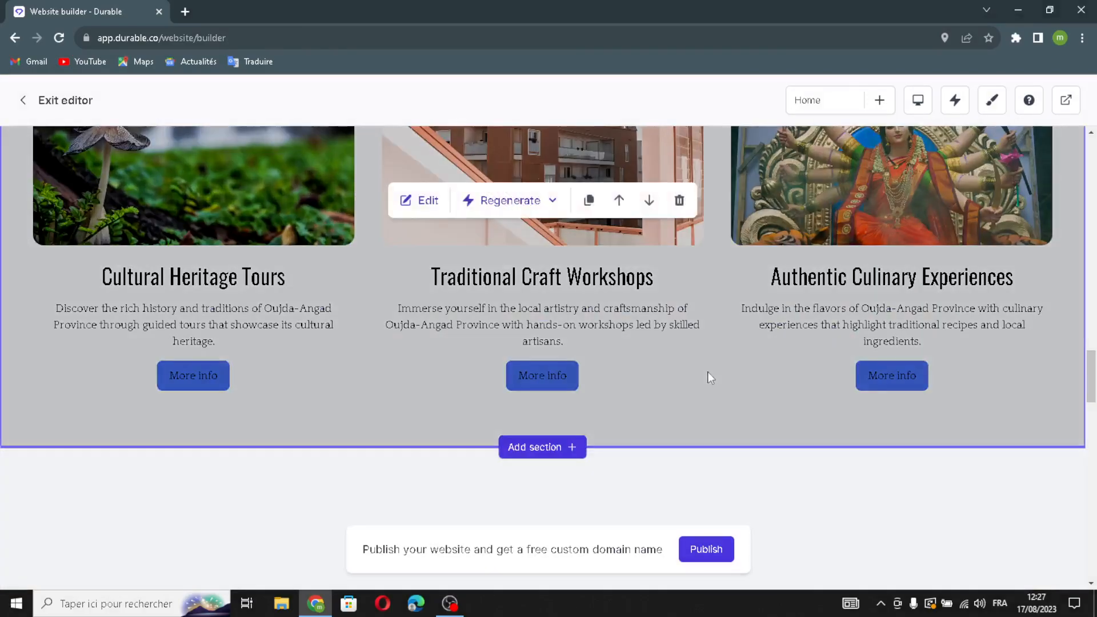
{"action": "scroll", "coordinate": [671, 361], "scroll_direction": "up", "scroll_amount": 5}
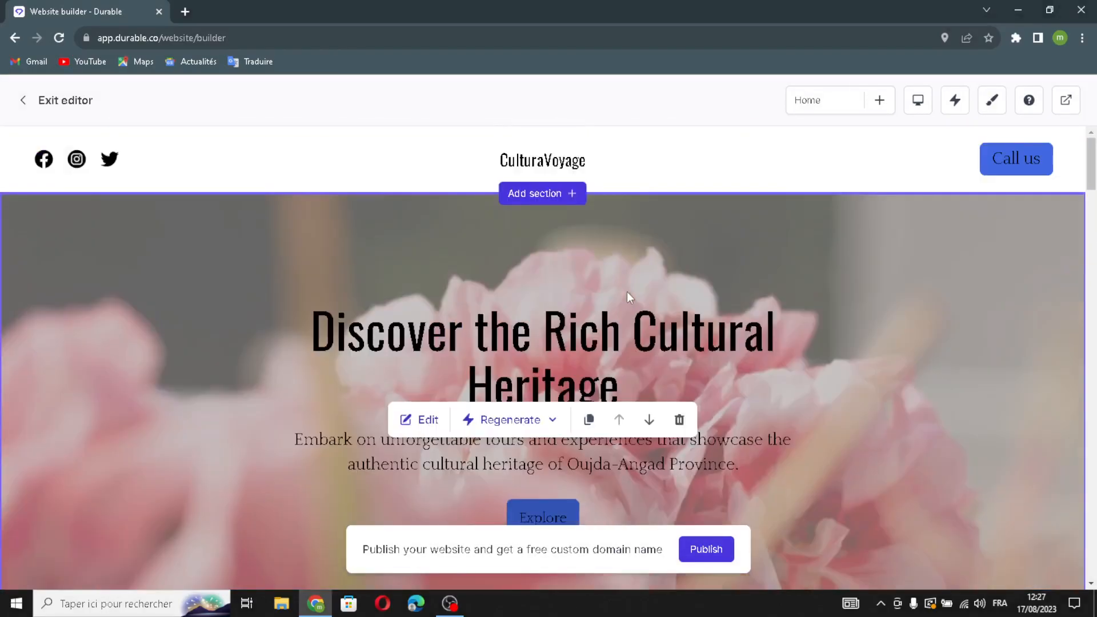
{"action": "mouse_move", "coordinate": [554, 174]}
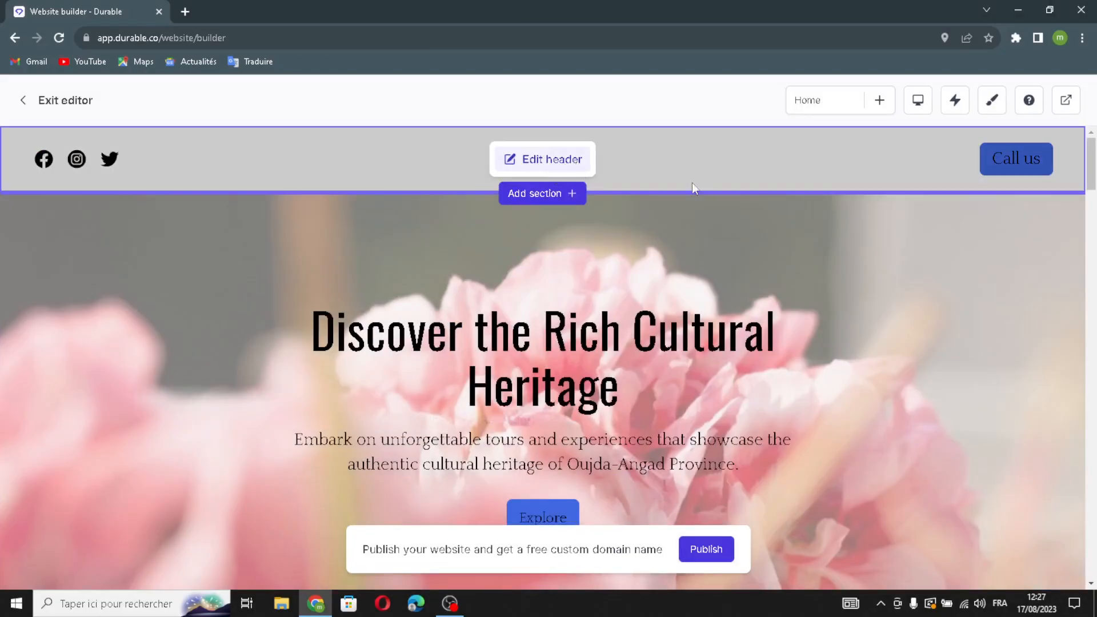
{"action": "left_click", "coordinate": [688, 203]}
{"action": "double_click", "coordinate": [1002, 315]}
{"action": "left_click", "coordinate": [1013, 310]}
{"action": "left_click_drag", "start_coordinate": [961, 312], "coordinate": [907, 309]}
{"action": "left_click", "coordinate": [959, 309]}
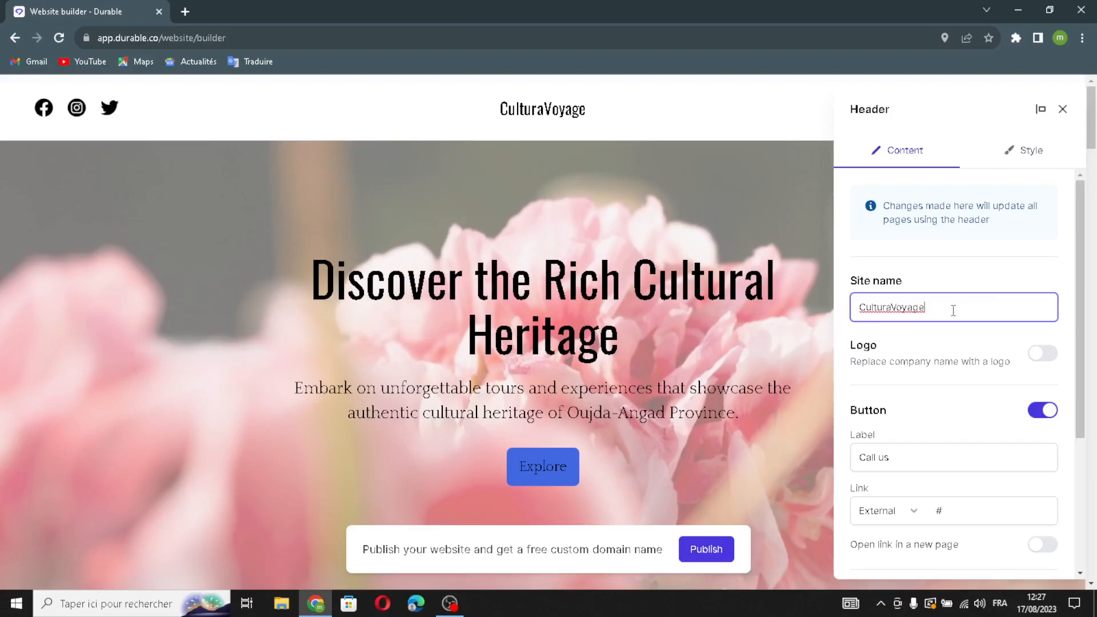
{"action": "left_click", "coordinate": [1041, 355]}
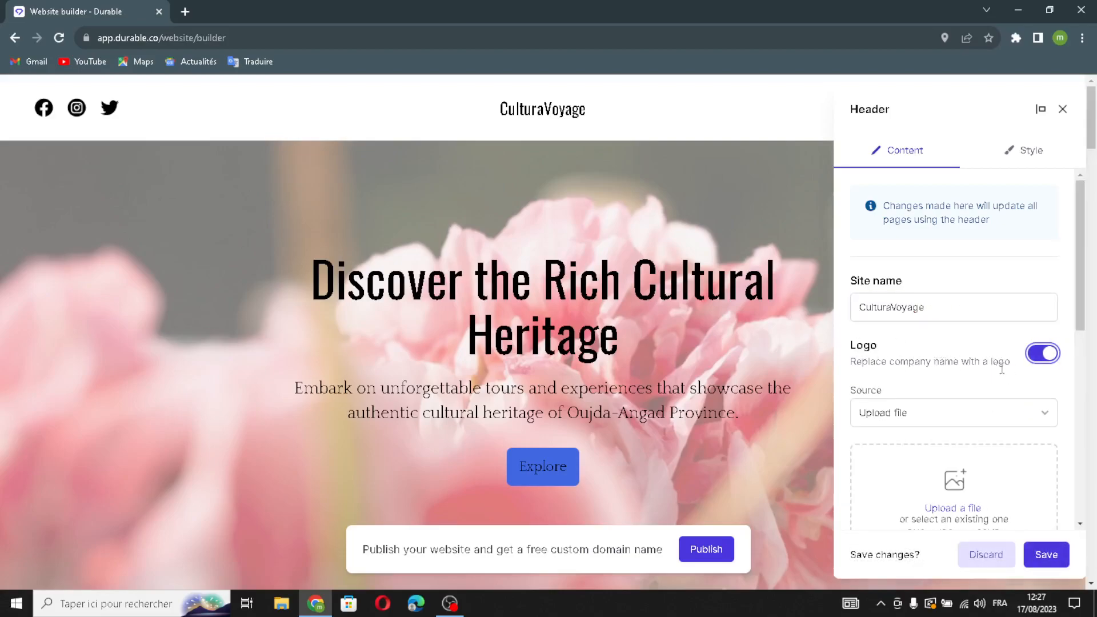
- Set the header's "Call us" button to open its link in a new page
{"action": "scroll", "coordinate": [967, 431], "scroll_direction": "down", "scroll_amount": 2}
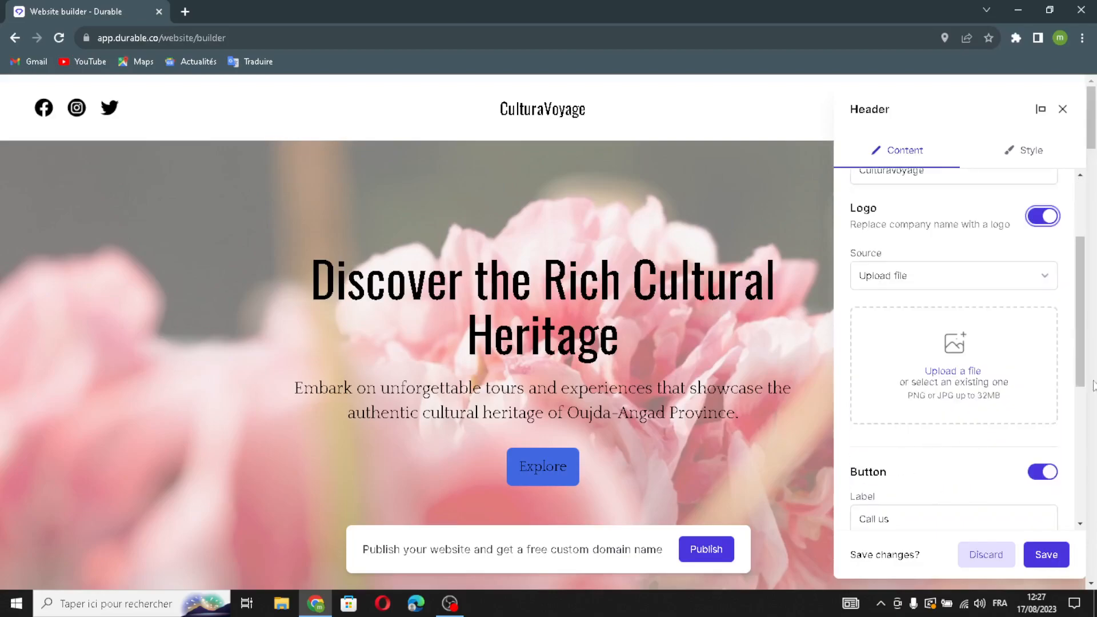
{"action": "scroll", "coordinate": [986, 479], "scroll_direction": "down", "scroll_amount": 1}
{"action": "left_click", "coordinate": [944, 456]}
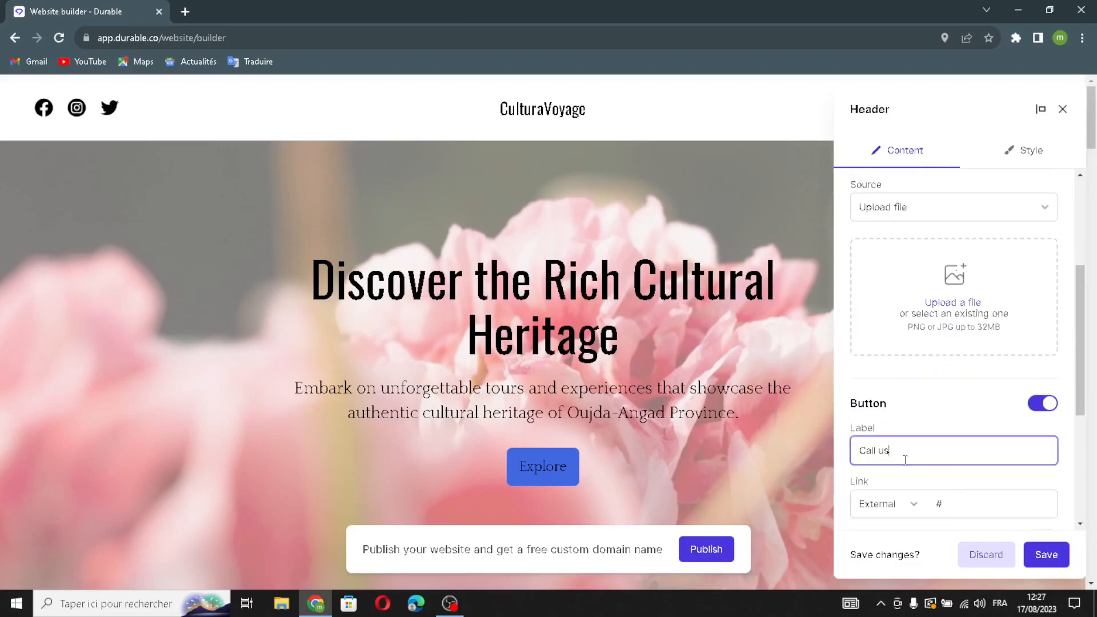
{"action": "left_click_drag", "start_coordinate": [1002, 453], "coordinate": [750, 452]}
{"action": "left_click_drag", "start_coordinate": [965, 460], "coordinate": [859, 452]}
{"action": "left_click", "coordinate": [941, 449]}
{"action": "left_click", "coordinate": [985, 504]}
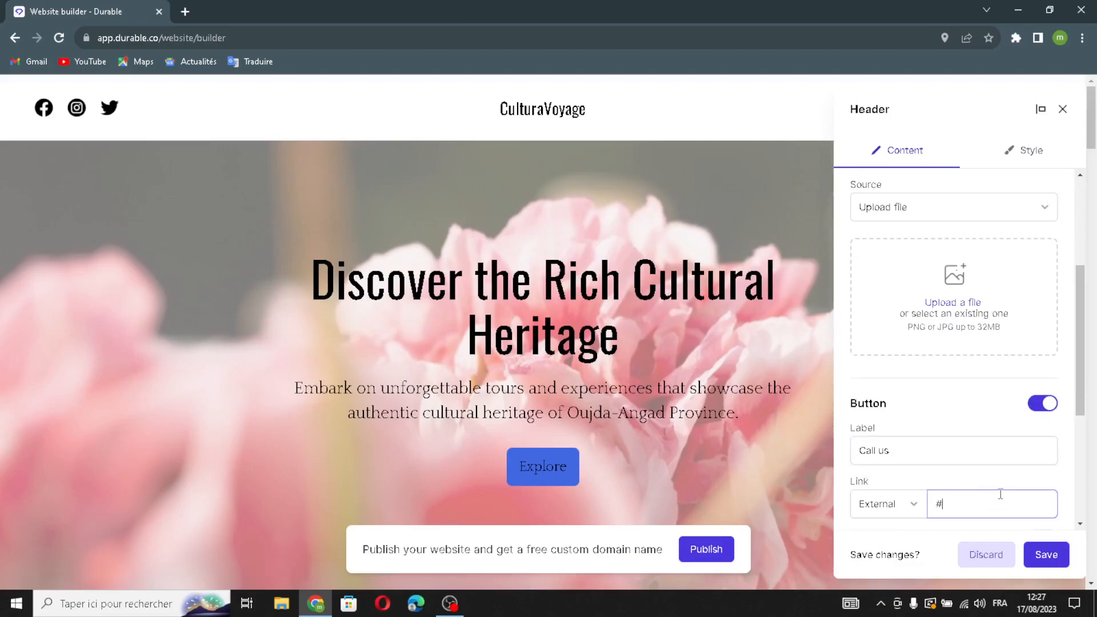
{"action": "scroll", "coordinate": [1013, 422], "scroll_direction": "down", "scroll_amount": 2}
{"action": "left_click", "coordinate": [1032, 406]}
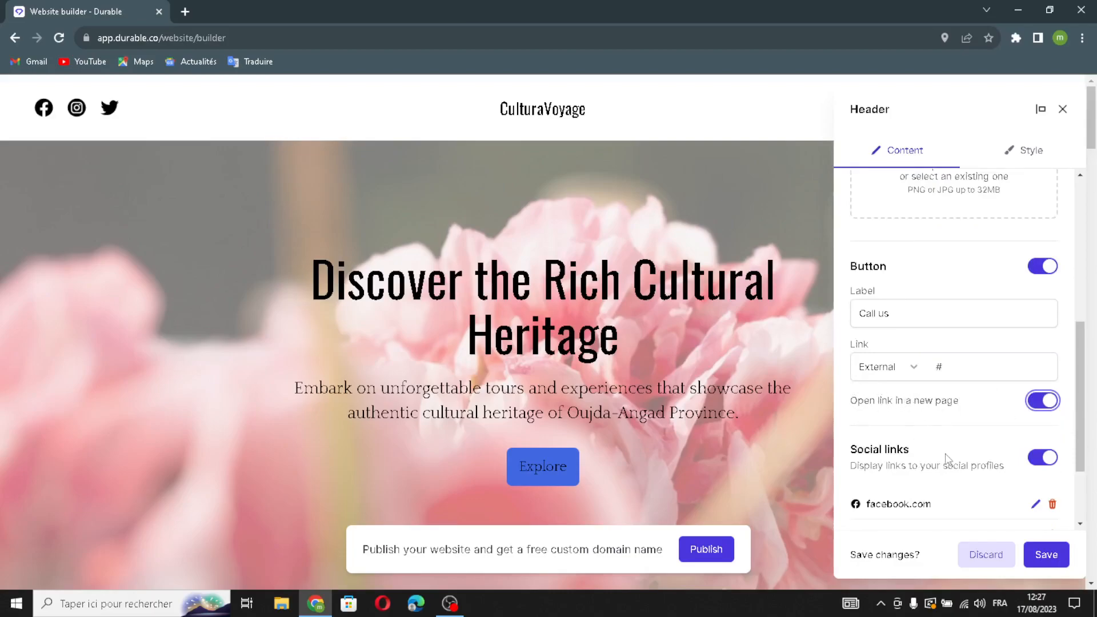
{"action": "scroll", "coordinate": [947, 459], "scroll_direction": "down", "scroll_amount": 2}
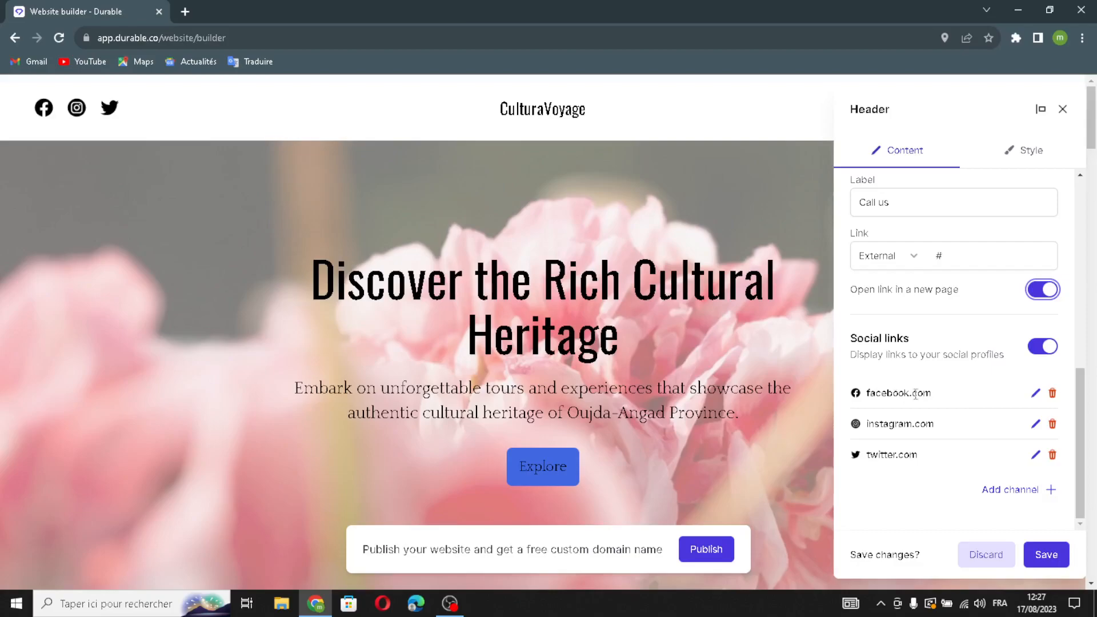
{"action": "left_click", "coordinate": [994, 492]}
{"action": "left_click", "coordinate": [632, 309]}
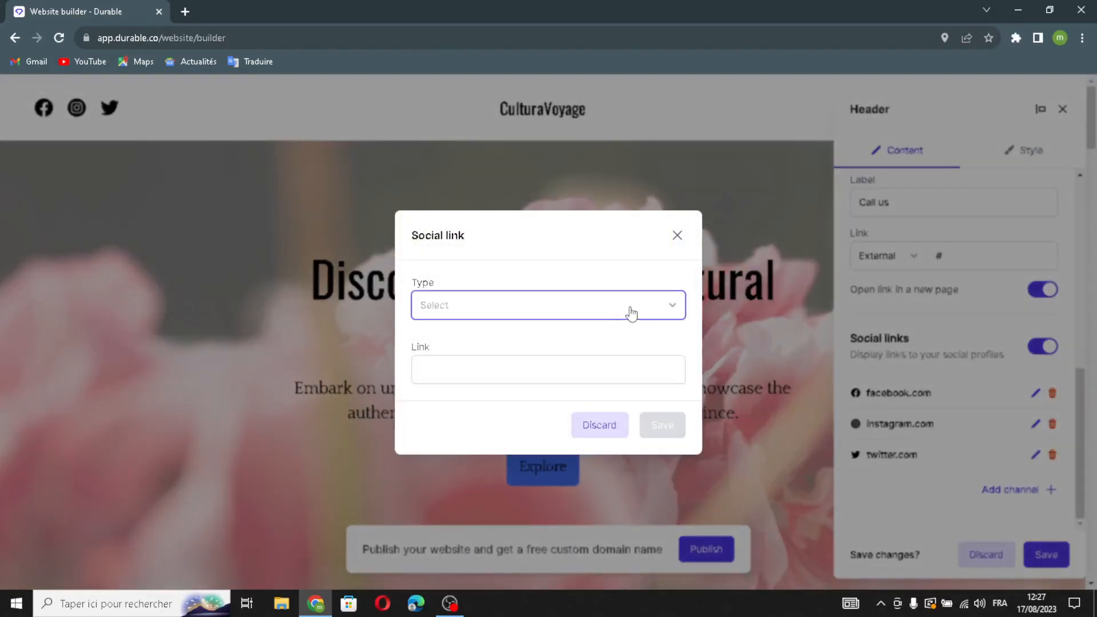
{"action": "left_click", "coordinate": [502, 311]}
{"action": "left_click", "coordinate": [488, 375]}
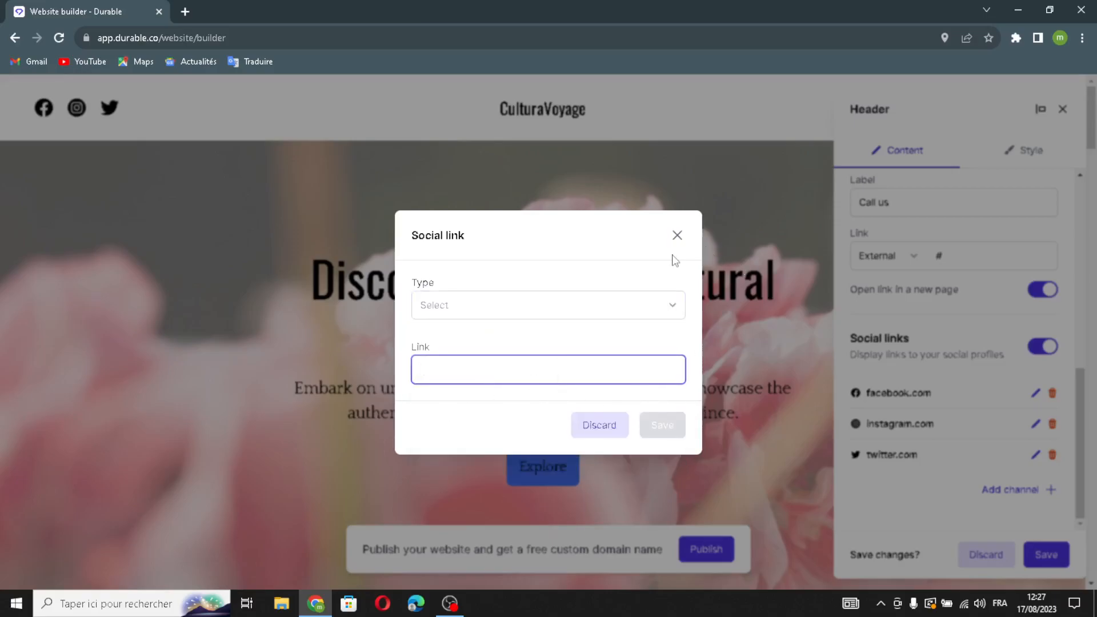
{"action": "left_click", "coordinate": [678, 235]}
- Save the header changes
{"action": "left_click", "coordinate": [1049, 558]}
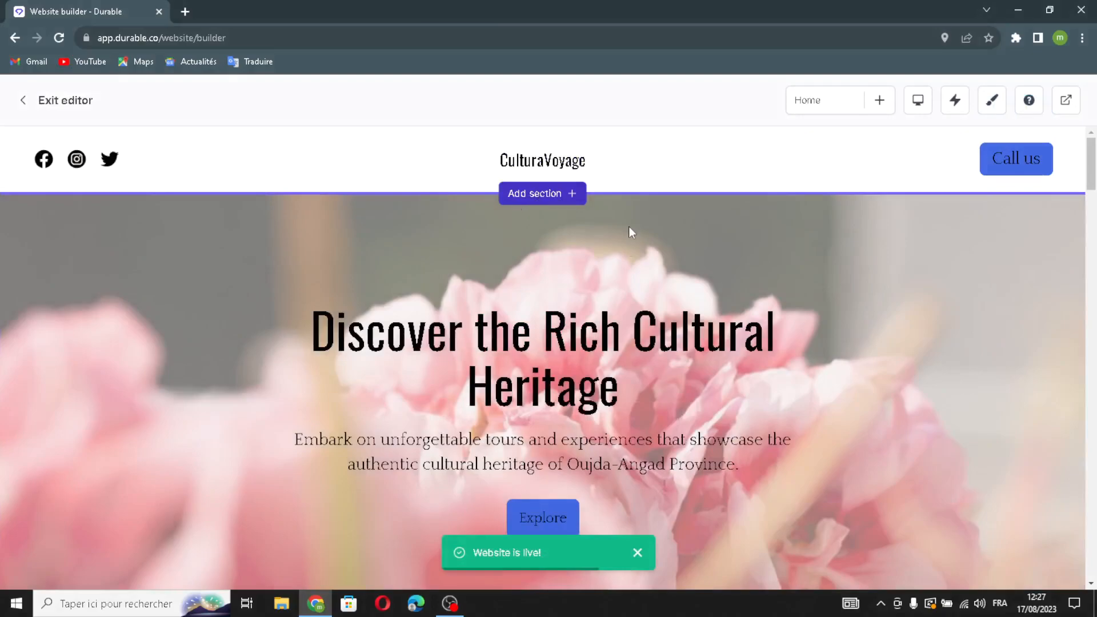
- Review the section types and apps that can be added below the header
{"action": "left_click", "coordinate": [535, 194]}
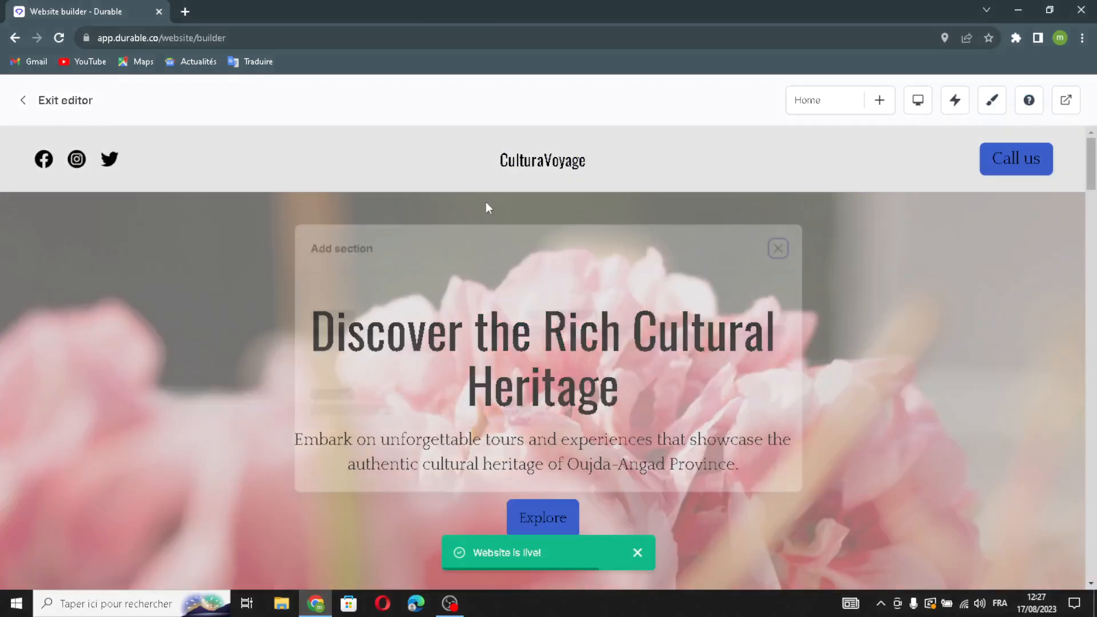
{"action": "scroll", "coordinate": [587, 353], "scroll_direction": "down", "scroll_amount": 2}
{"action": "scroll", "coordinate": [587, 353], "scroll_direction": "down", "scroll_amount": 3}
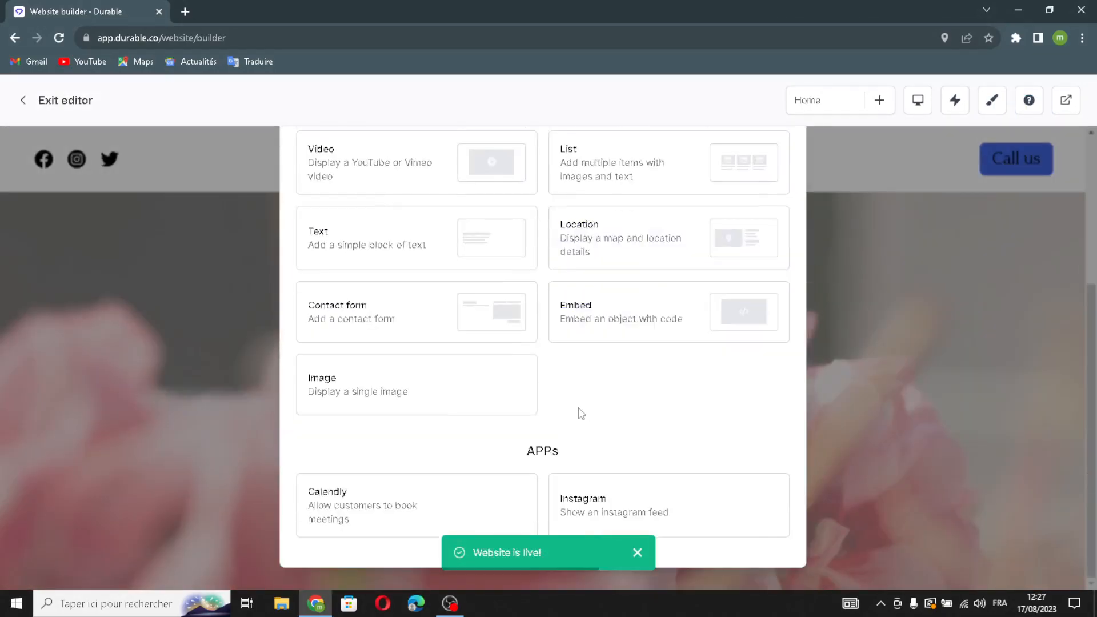
{"action": "scroll", "coordinate": [578, 411], "scroll_direction": "up", "scroll_amount": 5}
{"action": "left_click", "coordinate": [781, 173]}
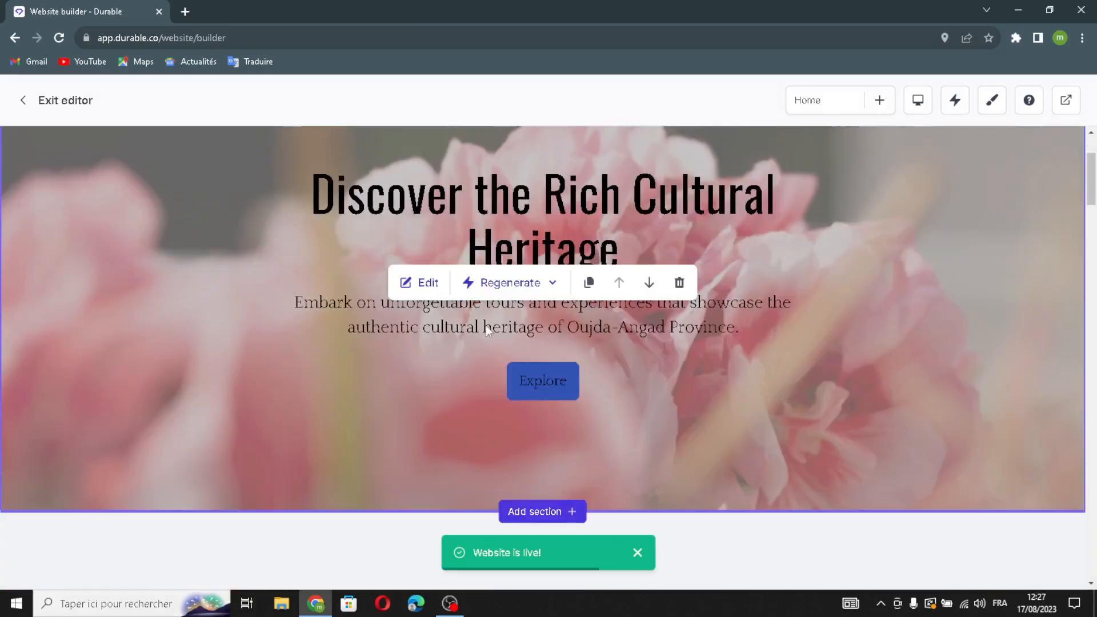
- Open the banner for editing and regenerate both its heading and its subtext
{"action": "scroll", "coordinate": [464, 381], "scroll_direction": "up", "scroll_amount": 1}
{"action": "left_click", "coordinate": [414, 354]}
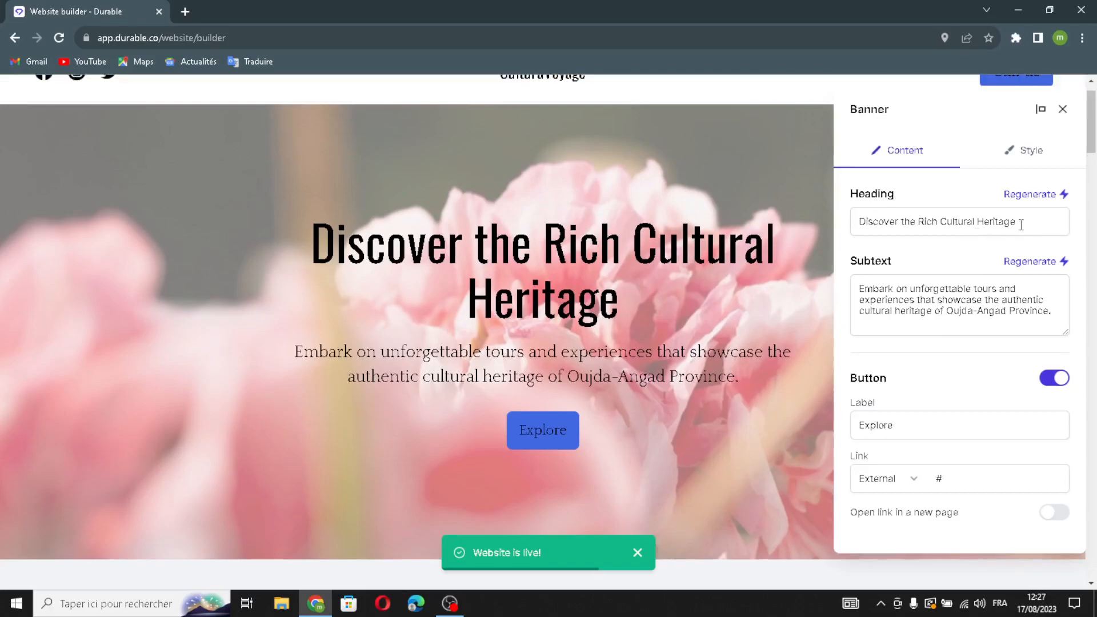
{"action": "triple_click", "coordinate": [1021, 224]}
{"action": "left_click", "coordinate": [1043, 219]}
{"action": "left_click", "coordinate": [1039, 195]}
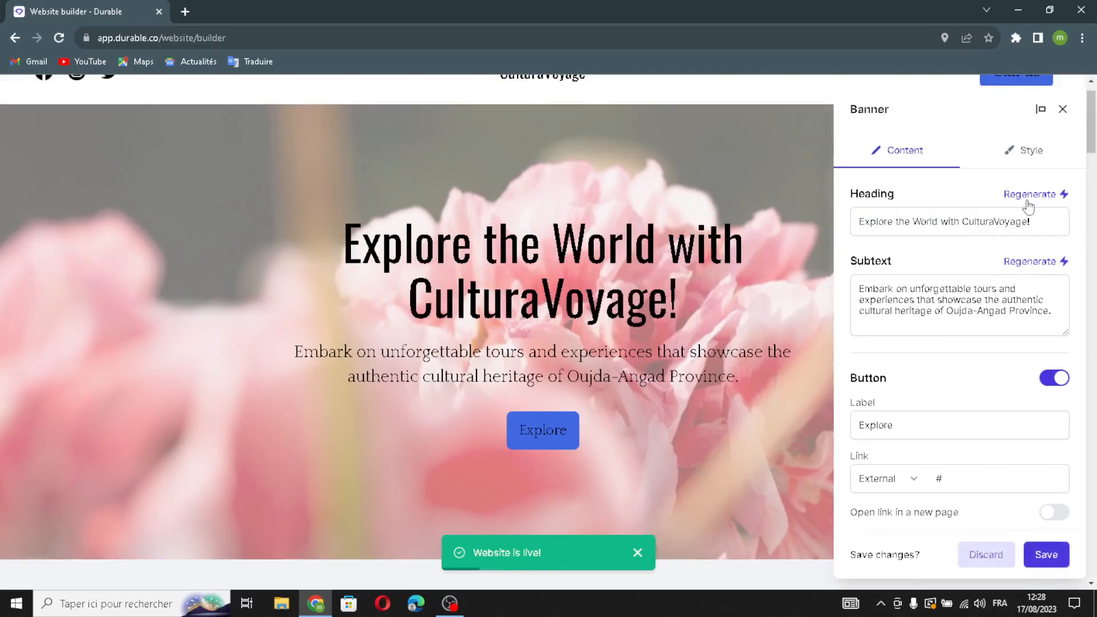
{"action": "left_click_drag", "start_coordinate": [1060, 313], "coordinate": [1020, 299]}
{"action": "left_click", "coordinate": [1030, 284]}
{"action": "left_click", "coordinate": [1040, 264]}
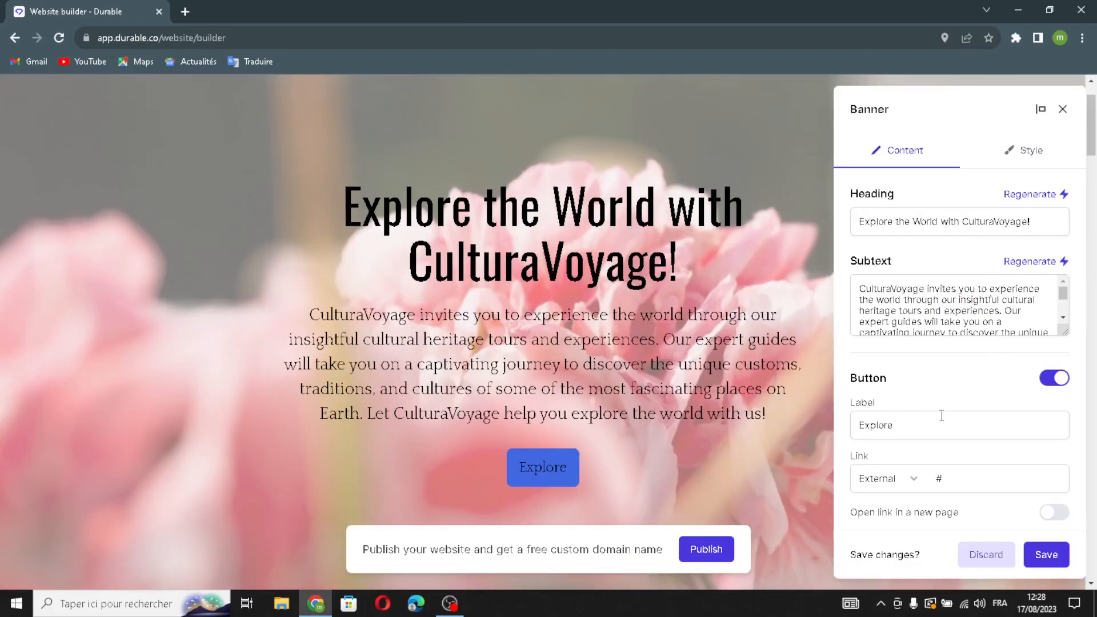
- Check the banner button's label and link, and save the banner changes
{"action": "left_click_drag", "start_coordinate": [941, 424], "coordinate": [796, 432]}
{"action": "left_click", "coordinate": [1014, 429]}
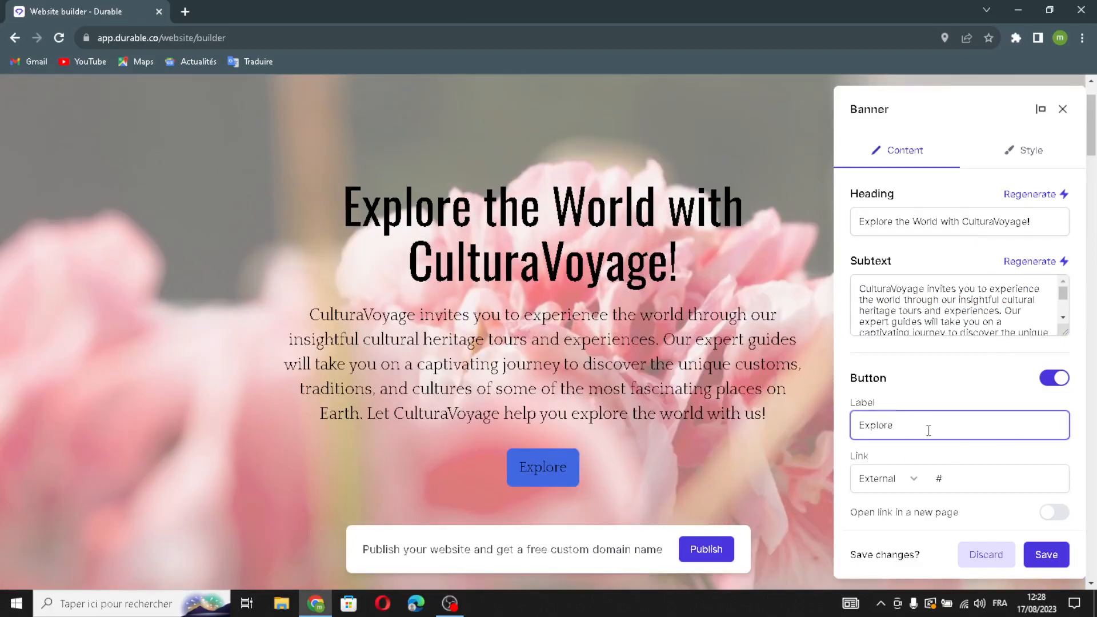
{"action": "mouse_move", "coordinate": [897, 426]}
{"action": "left_mouse_down"}
{"action": "mouse_move", "coordinate": [857, 435]}
{"action": "mouse_move", "coordinate": [900, 426]}
{"action": "left_mouse_up"}
{"action": "left_click", "coordinate": [937, 480]}
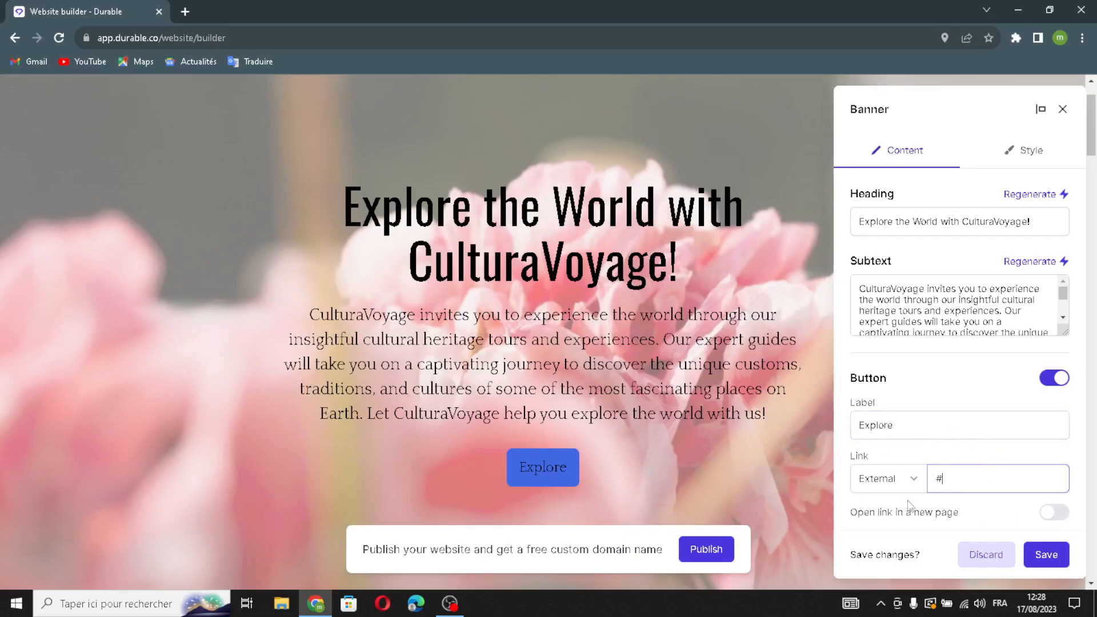
{"action": "left_click", "coordinate": [1046, 554]}
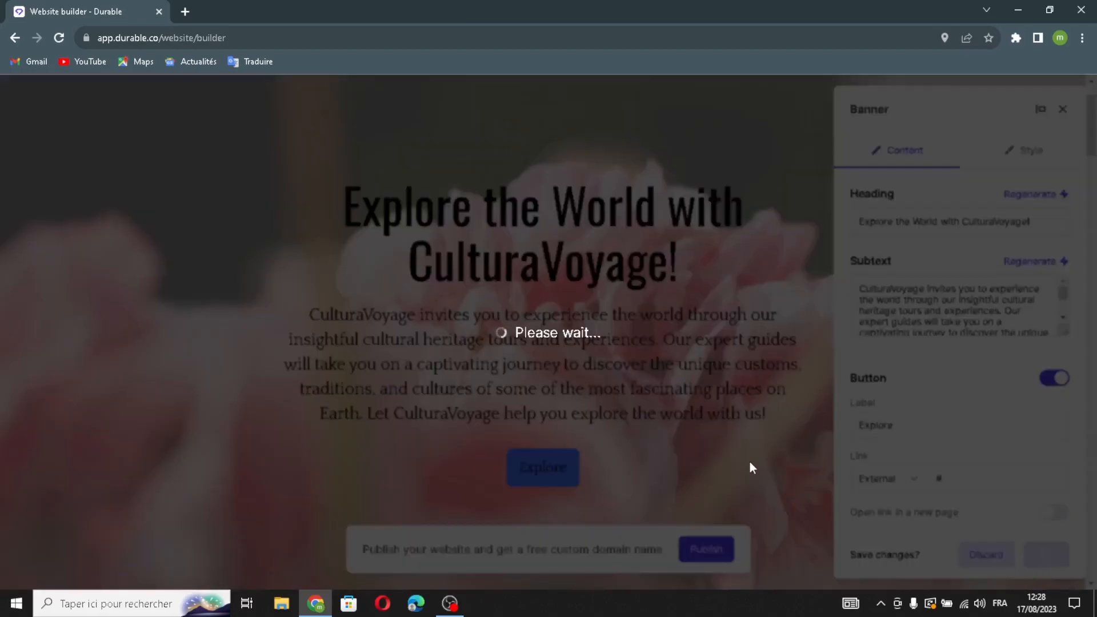
- Regenerate the picture of the image section below the banner and save the change
{"action": "scroll", "coordinate": [789, 382], "scroll_direction": "down", "scroll_amount": 6}
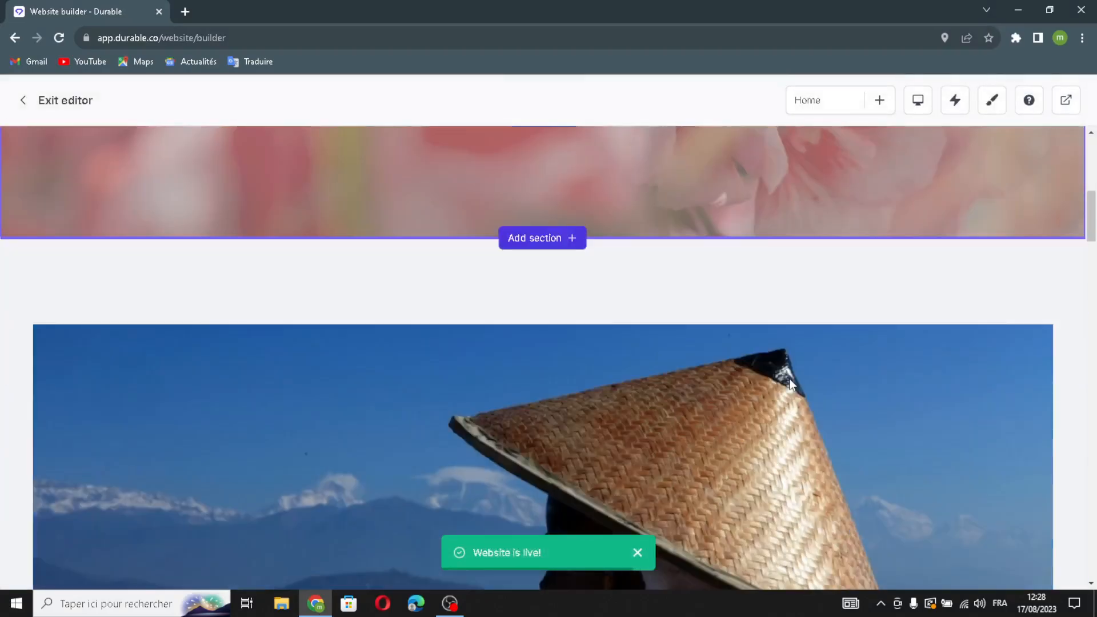
{"action": "scroll", "coordinate": [790, 383], "scroll_direction": "down", "scroll_amount": 5}
{"action": "scroll", "coordinate": [536, 391], "scroll_direction": "up", "scroll_amount": 1}
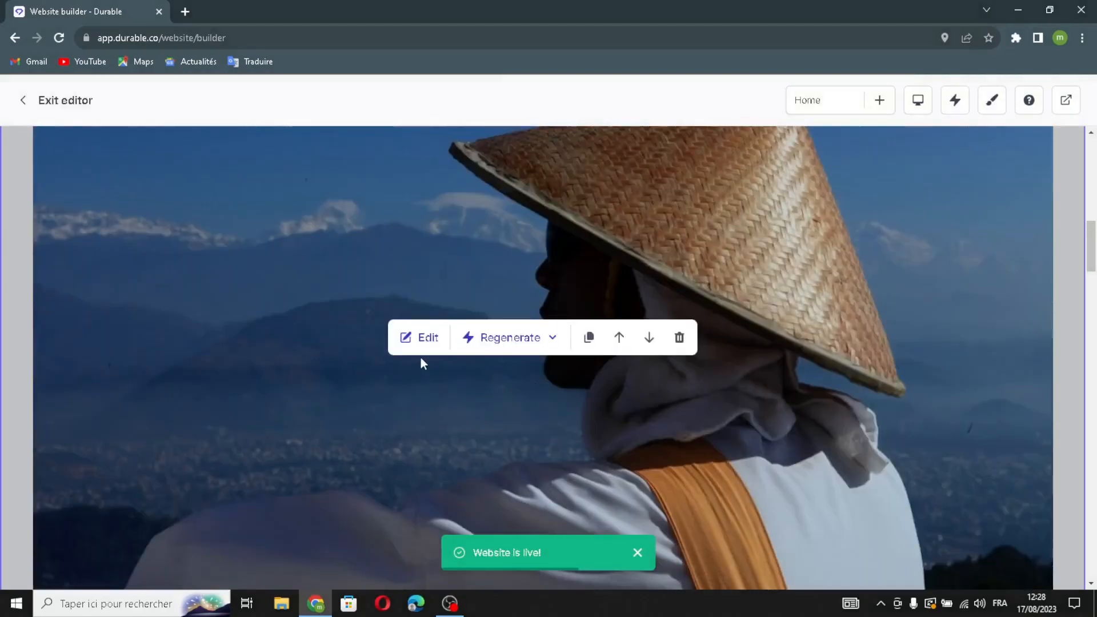
{"action": "left_click", "coordinate": [423, 336]}
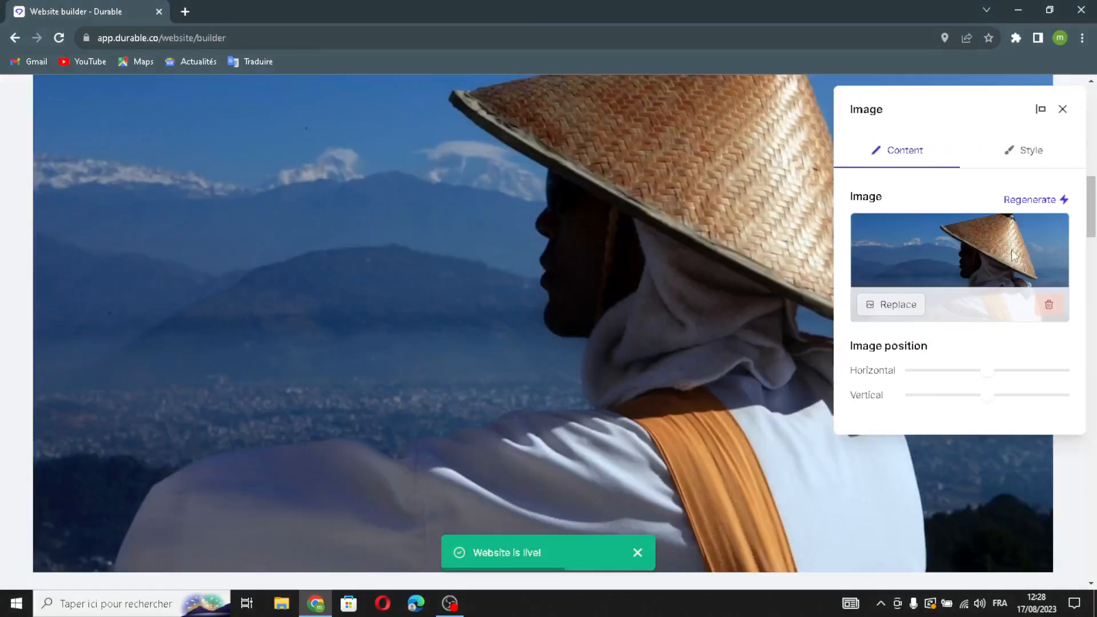
{"action": "left_click", "coordinate": [1022, 202]}
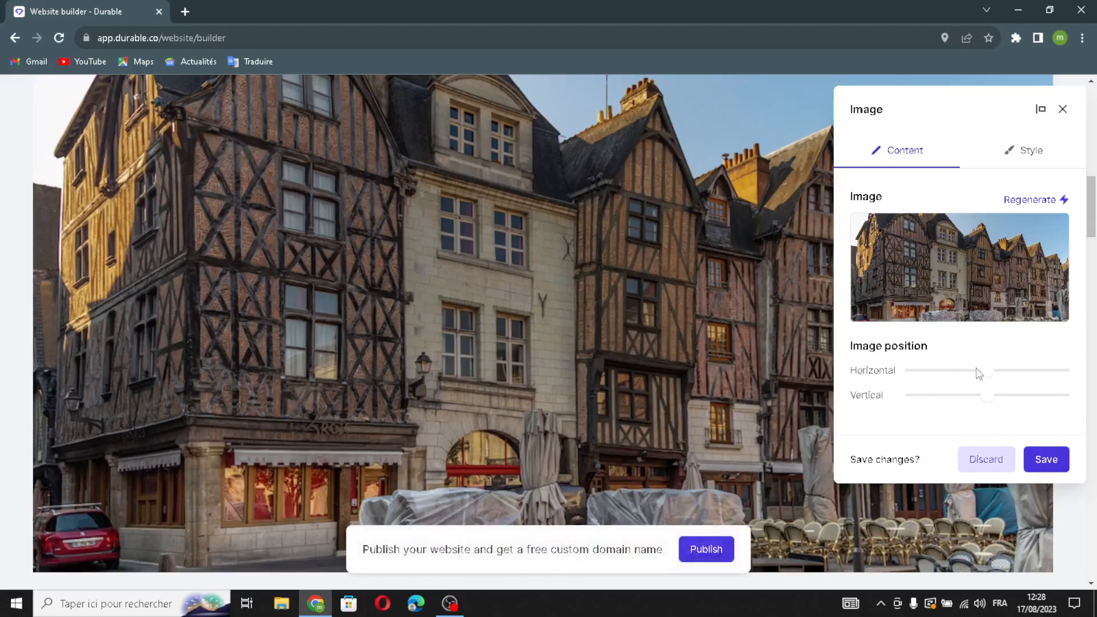
{"action": "left_click", "coordinate": [1046, 460]}
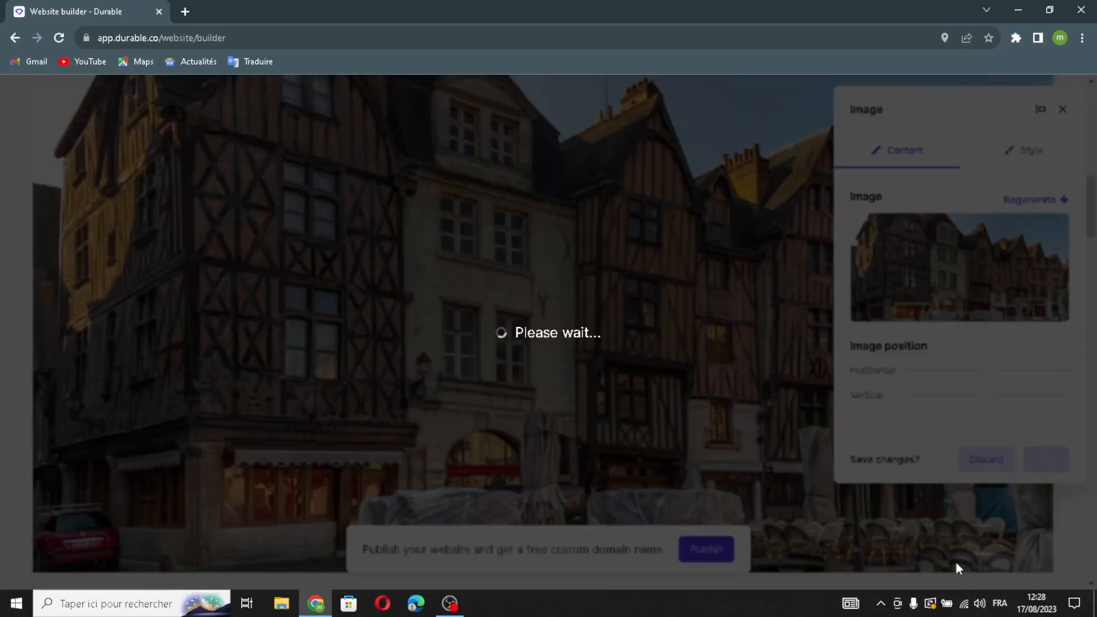
- Review the content and style settings of the About us text section, and close them without changes
{"action": "scroll", "coordinate": [753, 376], "scroll_direction": "down", "scroll_amount": 5}
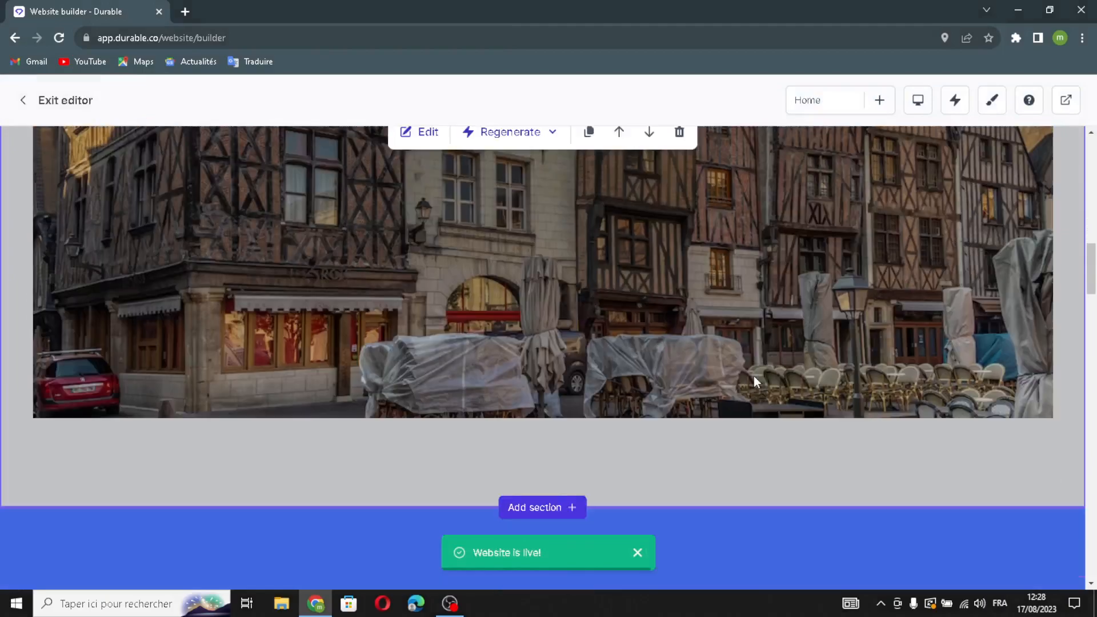
{"action": "scroll", "coordinate": [752, 375], "scroll_direction": "down", "scroll_amount": 7}
{"action": "mouse_move", "coordinate": [745, 371]}
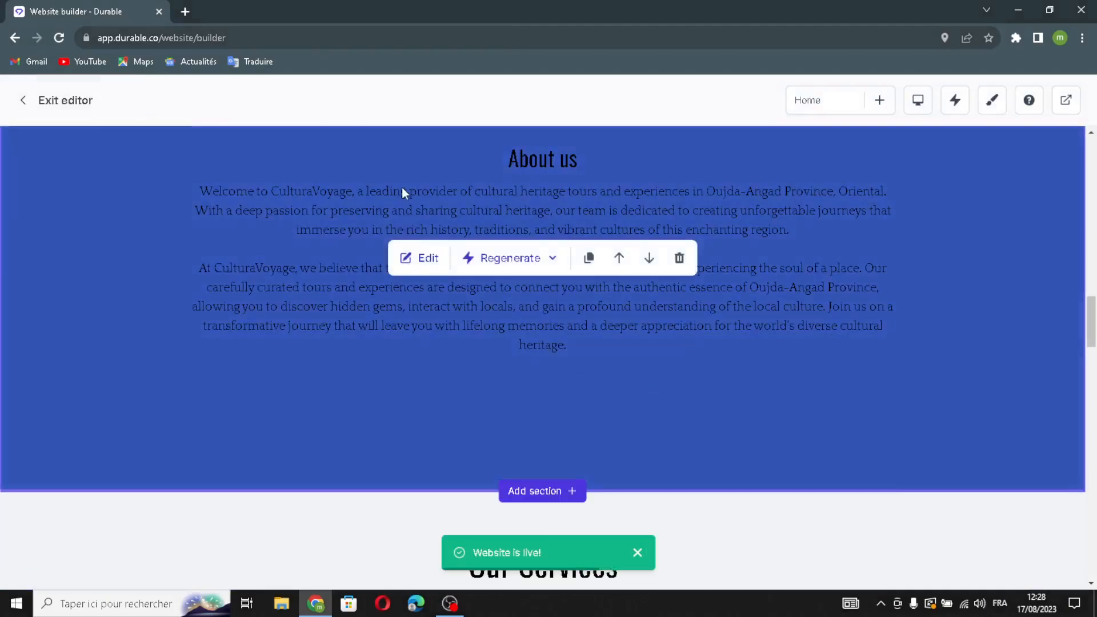
{"action": "left_click", "coordinate": [428, 266]}
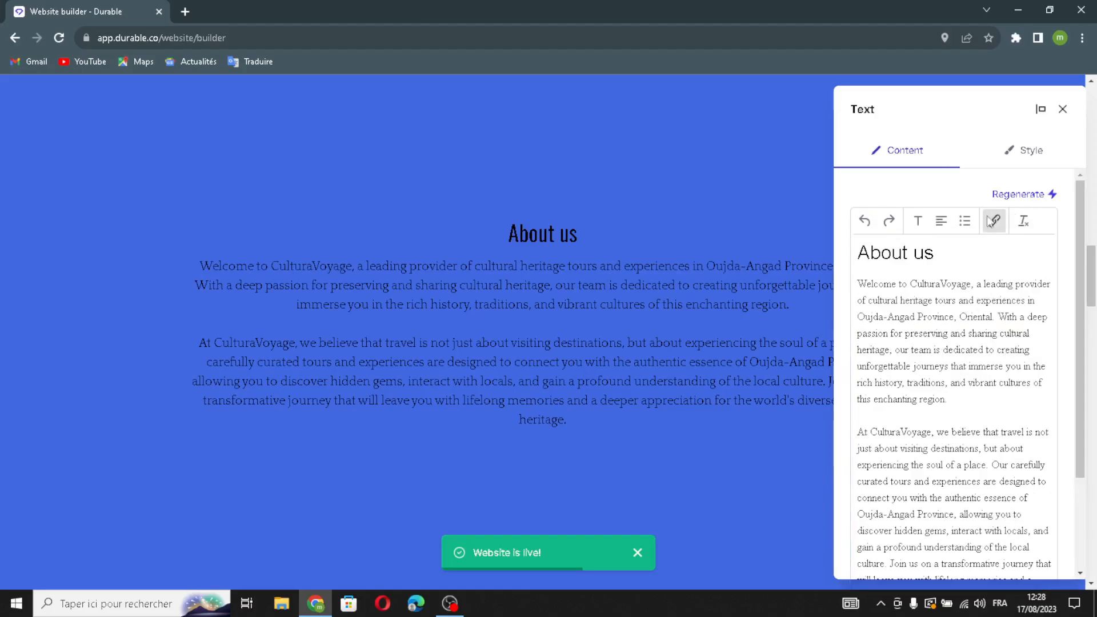
{"action": "scroll", "coordinate": [1001, 358], "scroll_direction": "down", "scroll_amount": 3}
{"action": "scroll", "coordinate": [1003, 359], "scroll_direction": "up", "scroll_amount": 3}
{"action": "left_click", "coordinate": [1023, 157]}
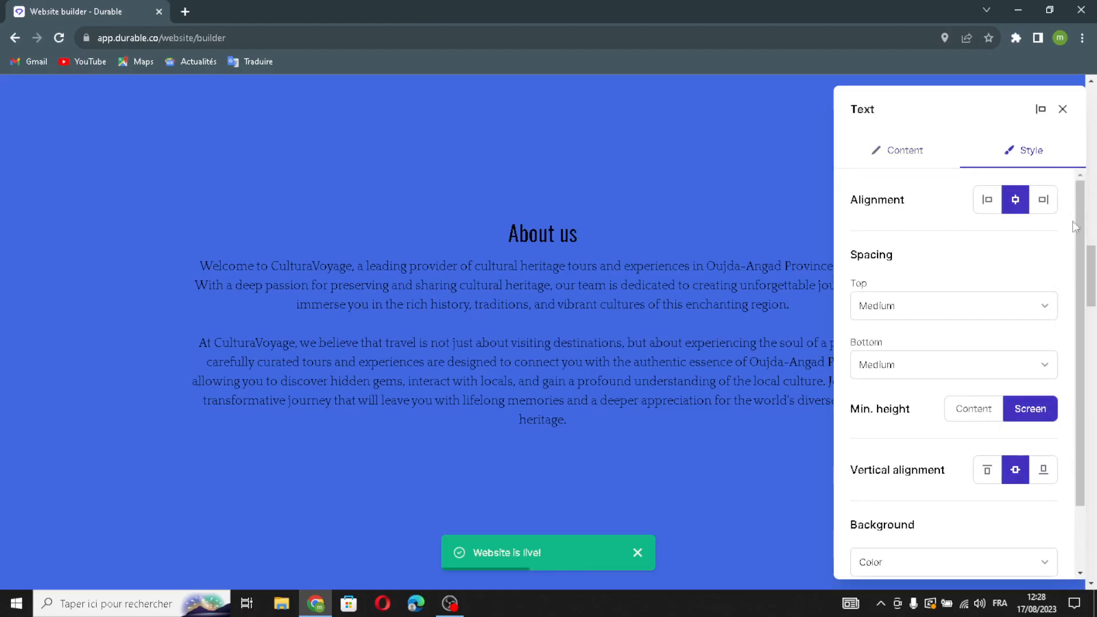
{"action": "scroll", "coordinate": [942, 360], "scroll_direction": "down", "scroll_amount": 1}
{"action": "scroll", "coordinate": [943, 366], "scroll_direction": "up", "scroll_amount": 1}
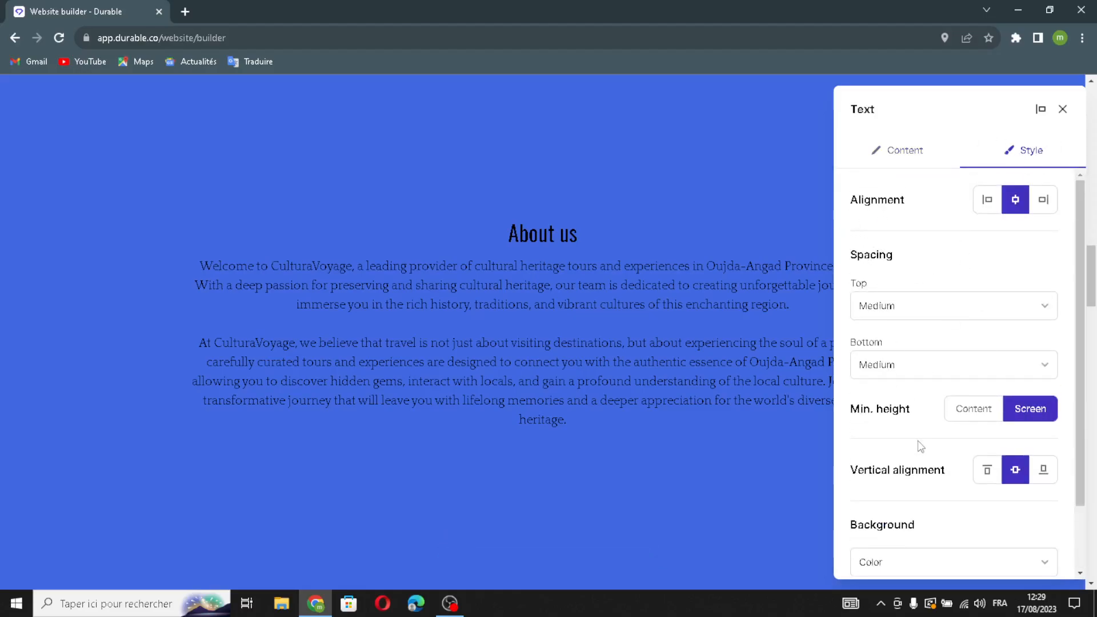
{"action": "scroll", "coordinate": [920, 446], "scroll_direction": "down", "scroll_amount": 1}
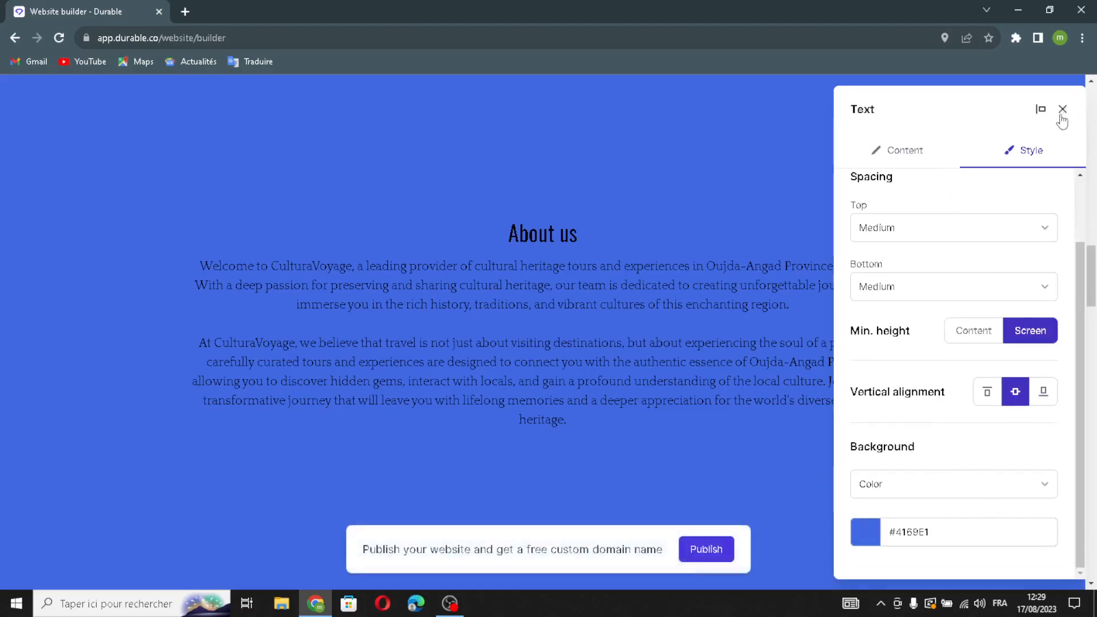
{"action": "left_click", "coordinate": [1062, 109]}
- Open the Our Services list for editing and review its heading, display options and list items
{"action": "scroll", "coordinate": [891, 286], "scroll_direction": "down", "scroll_amount": 4}
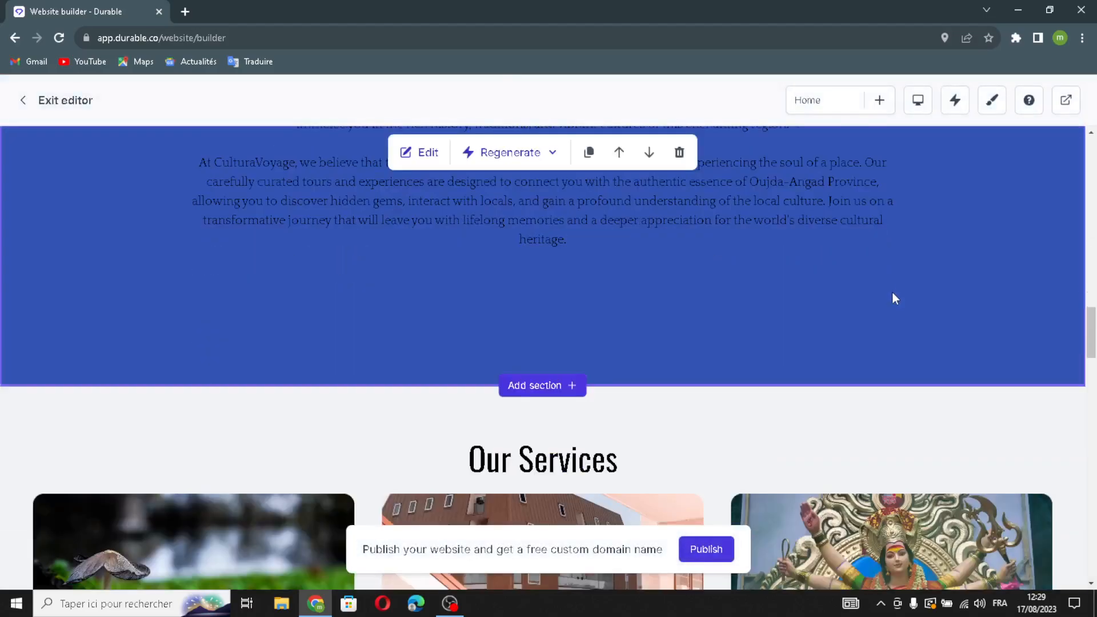
{"action": "scroll", "coordinate": [888, 297], "scroll_direction": "down", "scroll_amount": 4}
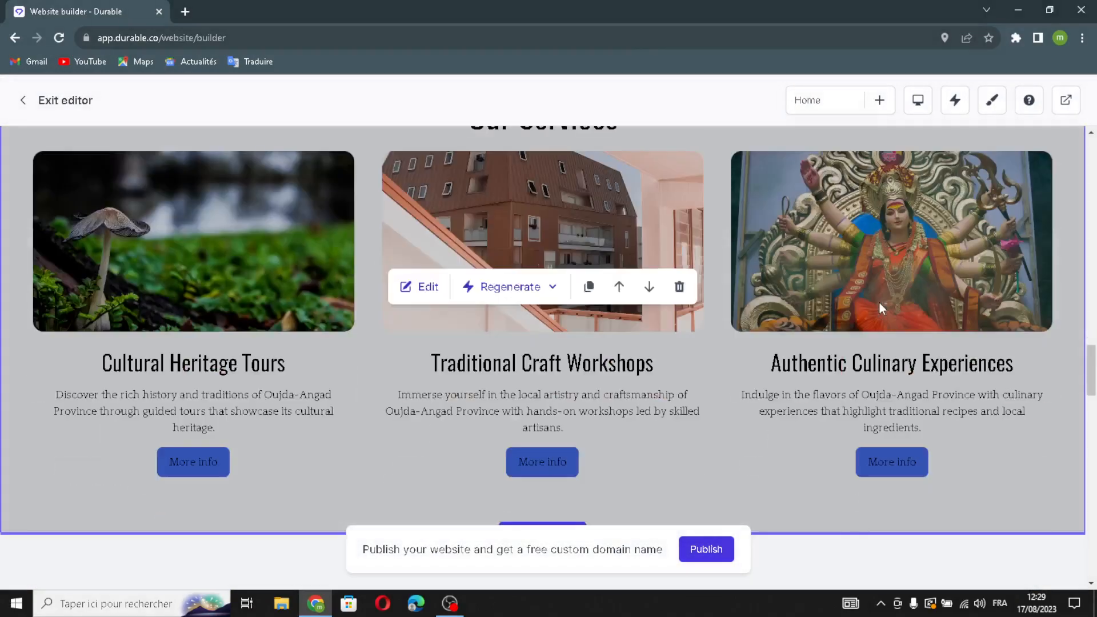
{"action": "left_click", "coordinate": [400, 287]}
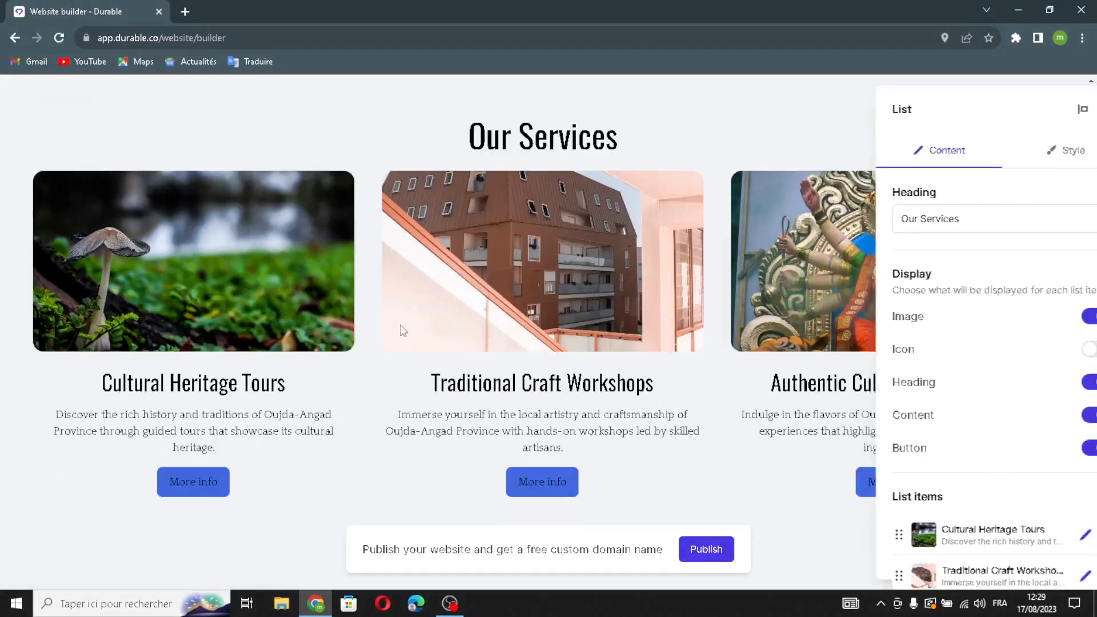
{"action": "triple_click", "coordinate": [928, 220]}
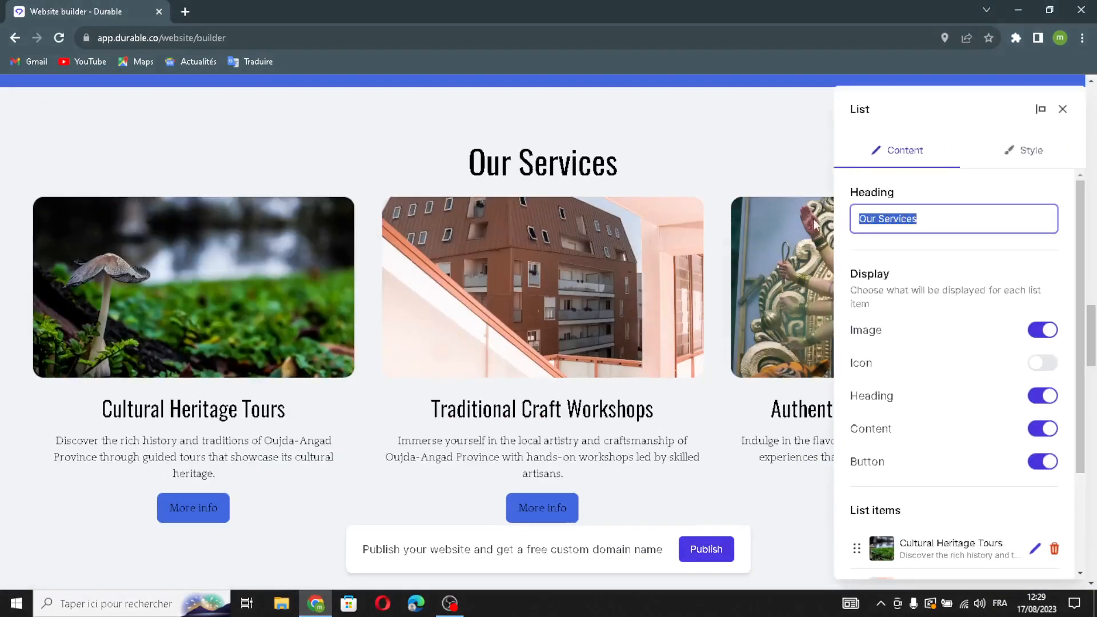
{"action": "left_click", "coordinate": [955, 220]}
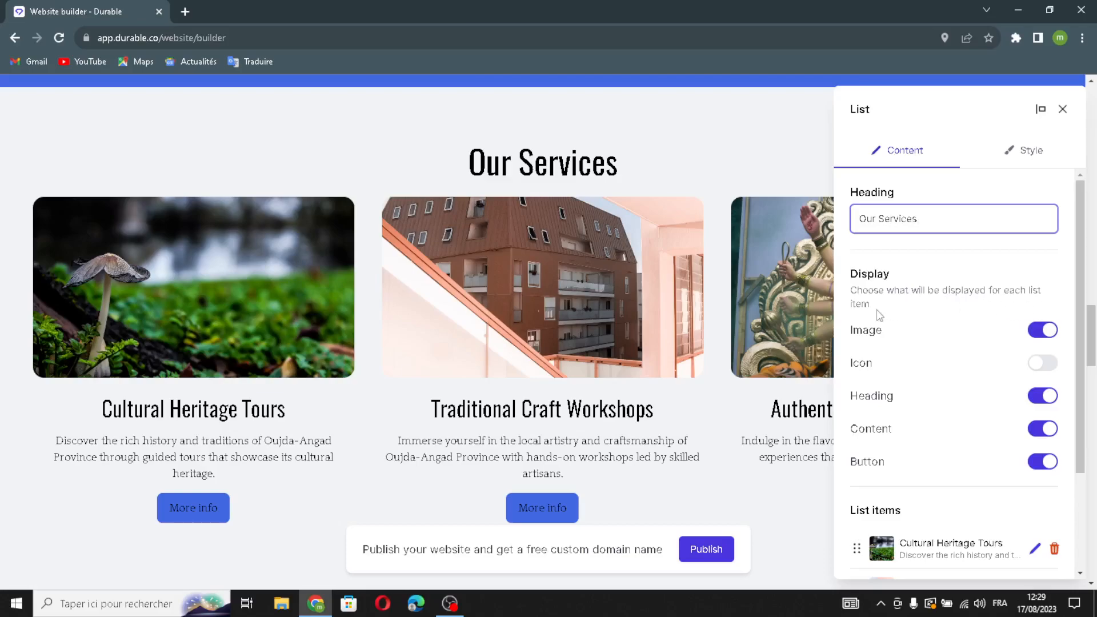
{"action": "scroll", "coordinate": [970, 498], "scroll_direction": "down", "scroll_amount": 2}
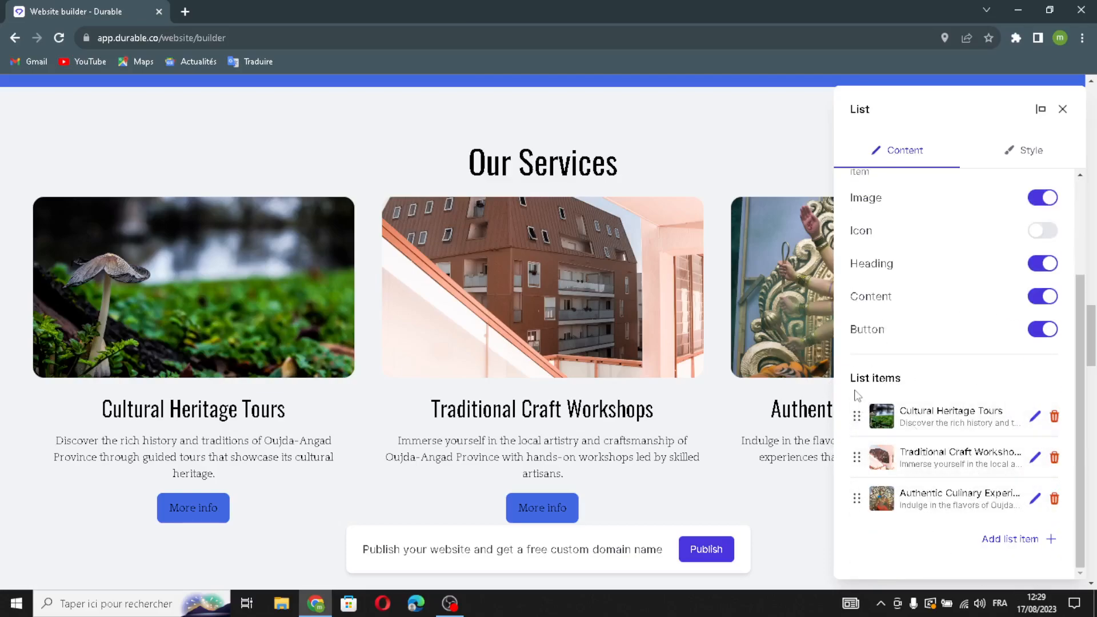
- Add a list item to Our Services and generate its image, title and content with AI
{"action": "left_click", "coordinate": [1028, 541]}
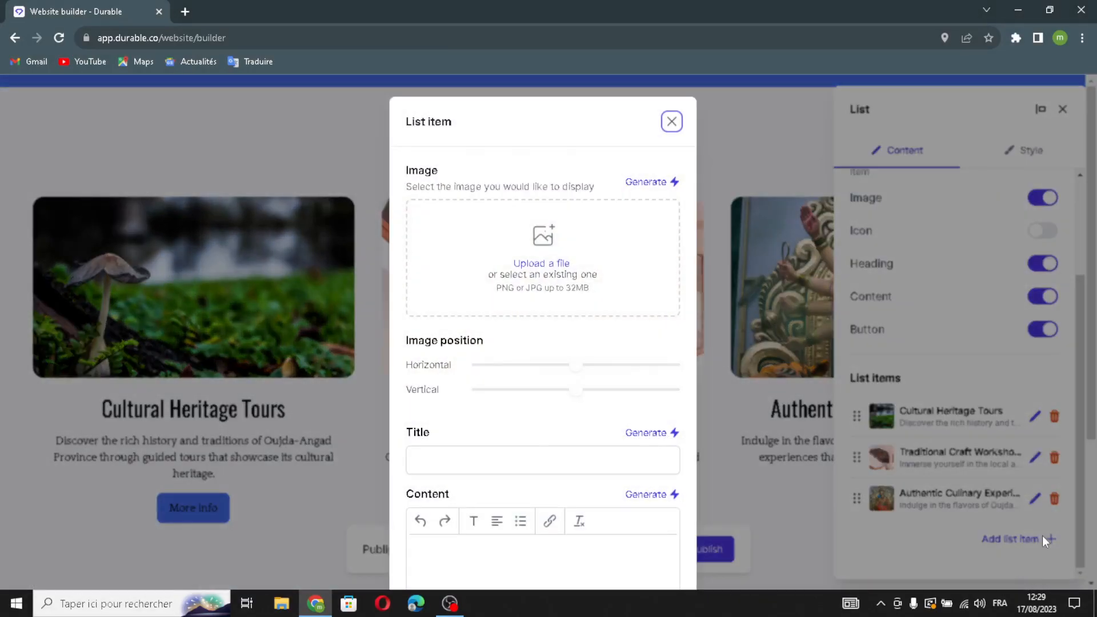
{"action": "left_click", "coordinate": [637, 183]}
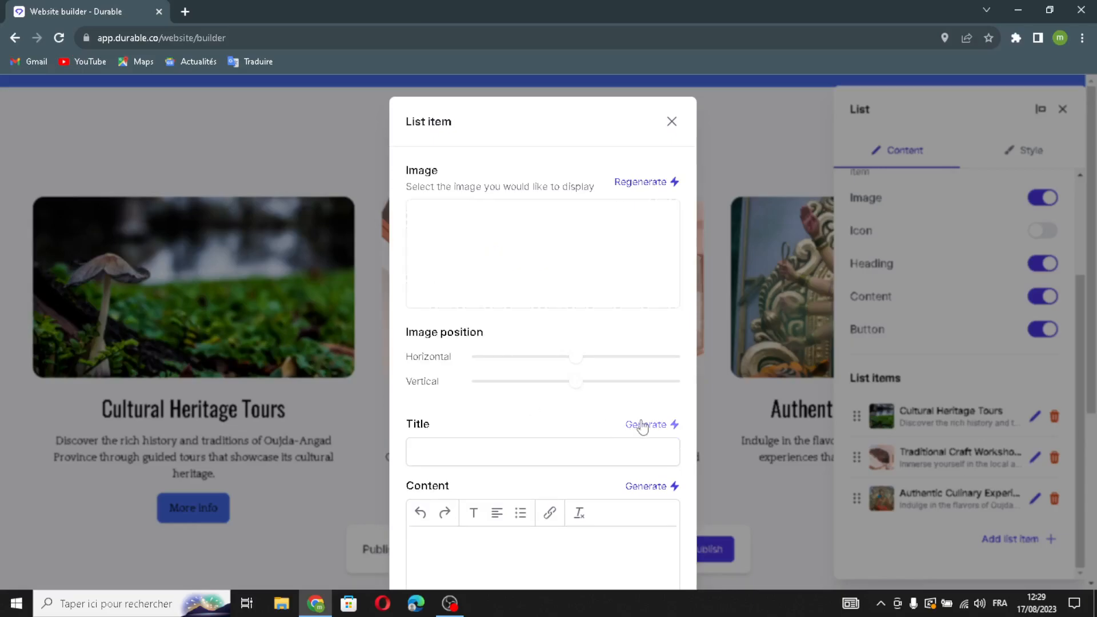
{"action": "scroll", "coordinate": [635, 412], "scroll_direction": "down", "scroll_amount": 2}
{"action": "scroll", "coordinate": [549, 268], "scroll_direction": "up", "scroll_amount": 1}
{"action": "scroll", "coordinate": [582, 333], "scroll_direction": "down", "scroll_amount": 1}
{"action": "left_click", "coordinate": [628, 287]}
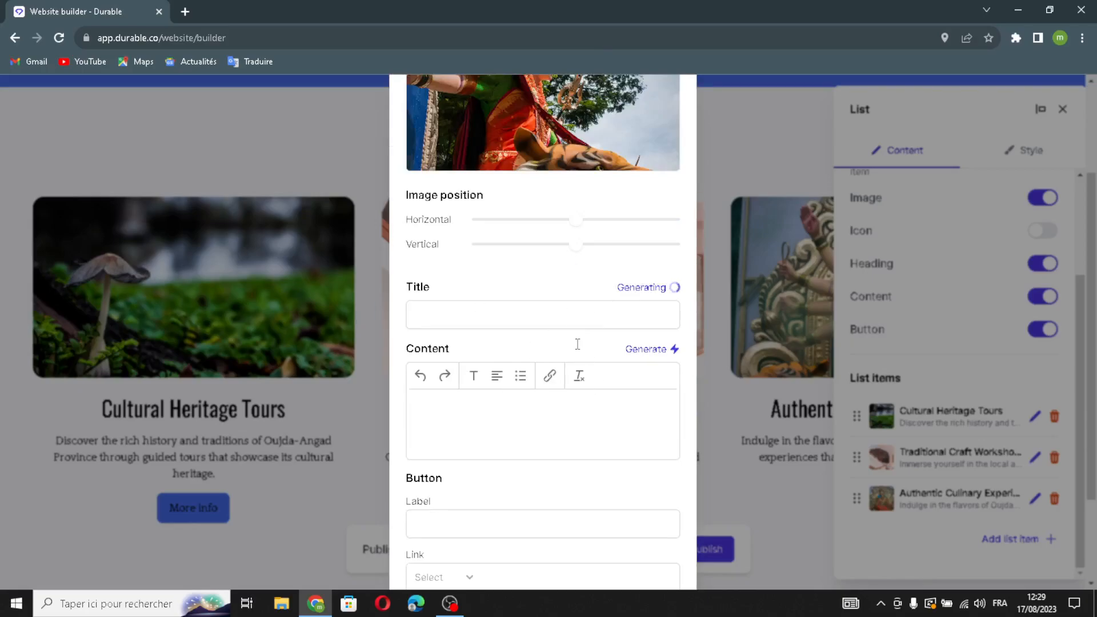
{"action": "scroll", "coordinate": [579, 350], "scroll_direction": "down", "scroll_amount": 1}
{"action": "left_click", "coordinate": [652, 281]}
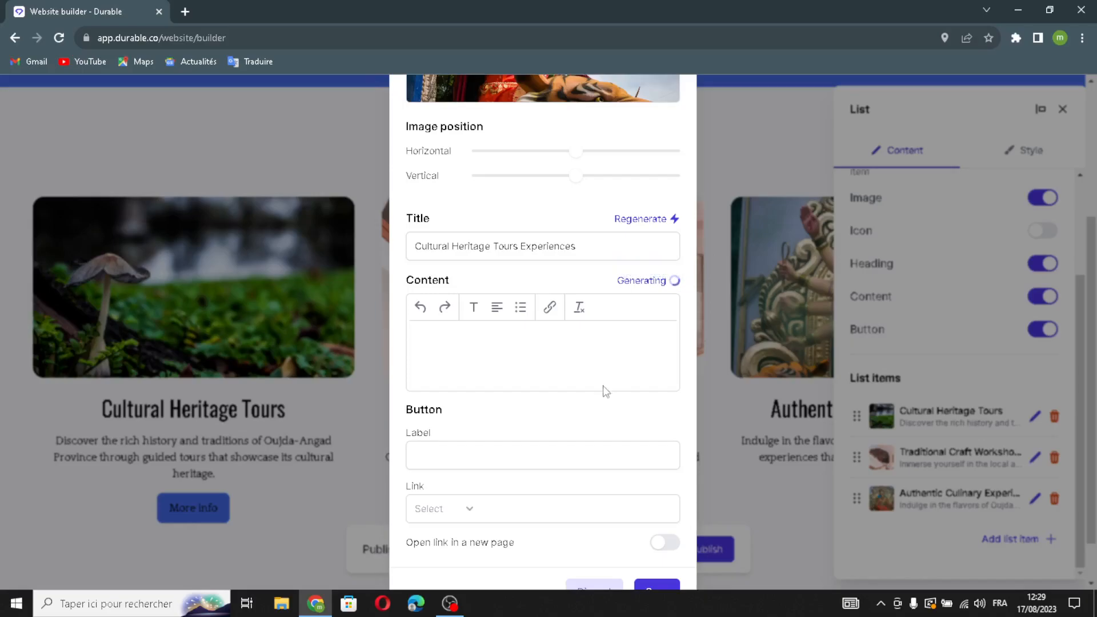
- Check the new service item's button label and link fields, and save the item and the list changes
{"action": "scroll", "coordinate": [600, 393], "scroll_direction": "down", "scroll_amount": 2}
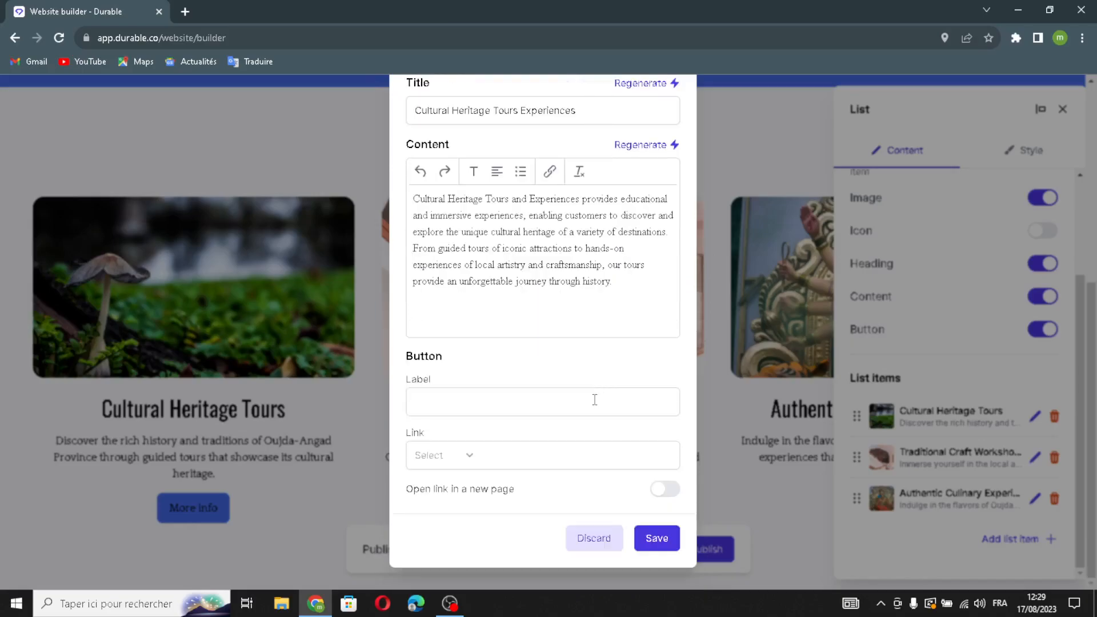
{"action": "left_click", "coordinate": [481, 409]}
{"action": "left_click", "coordinate": [468, 457]}
{"action": "left_click", "coordinate": [657, 539]}
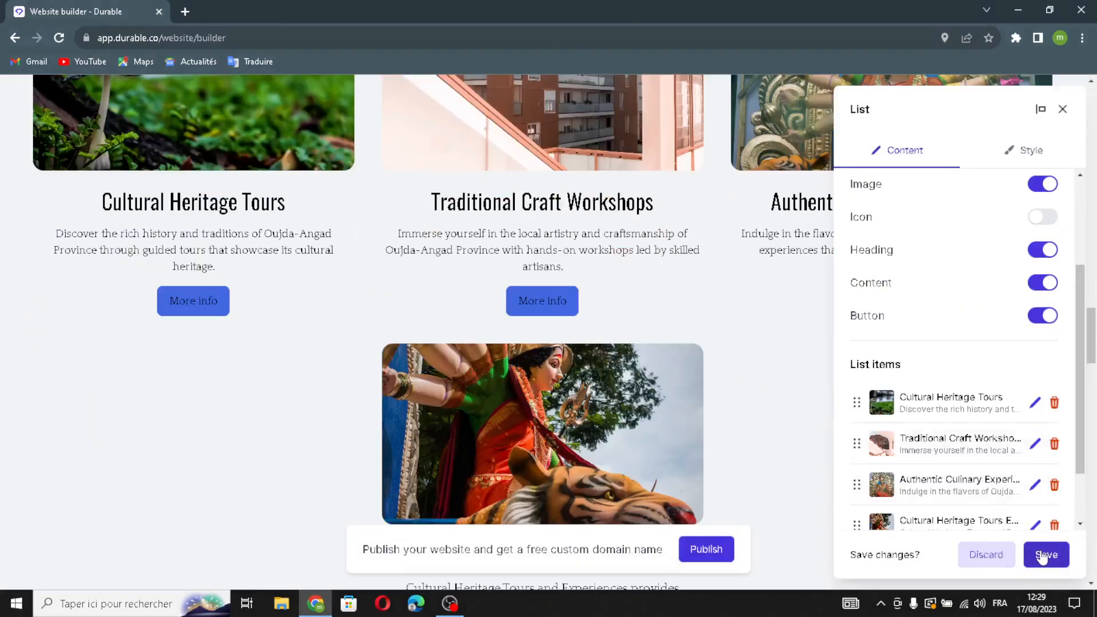
{"action": "left_click", "coordinate": [1045, 555]}
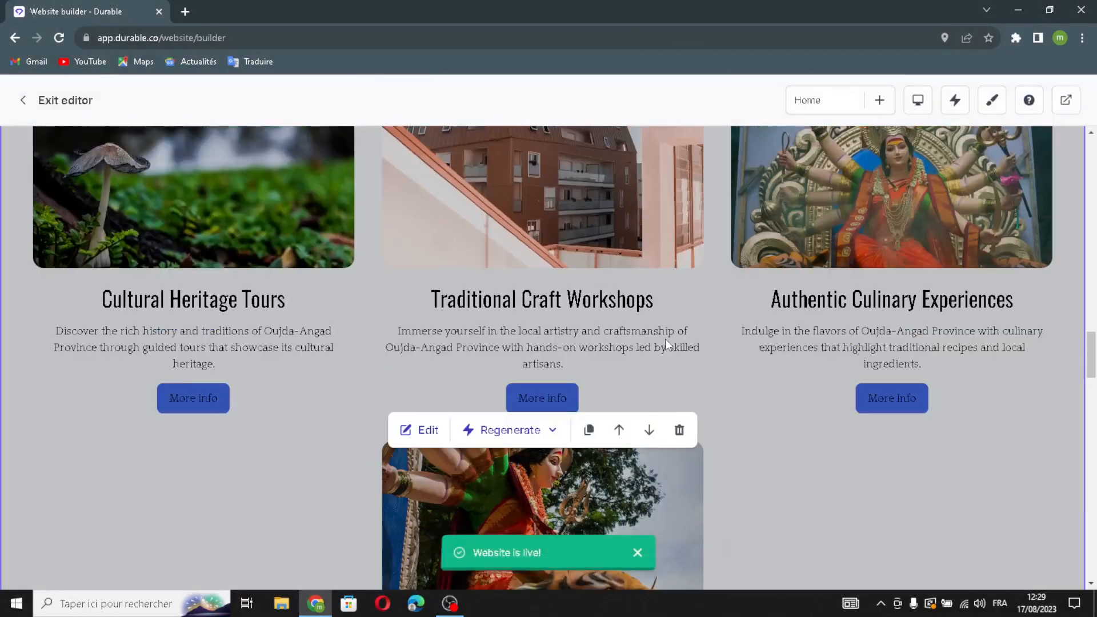
- Add a testimonial with an AI-generated quote and author name, and save the testimonials section
{"action": "scroll", "coordinate": [666, 343], "scroll_direction": "down", "scroll_amount": 10}
{"action": "scroll", "coordinate": [665, 340], "scroll_direction": "down", "scroll_amount": 5}
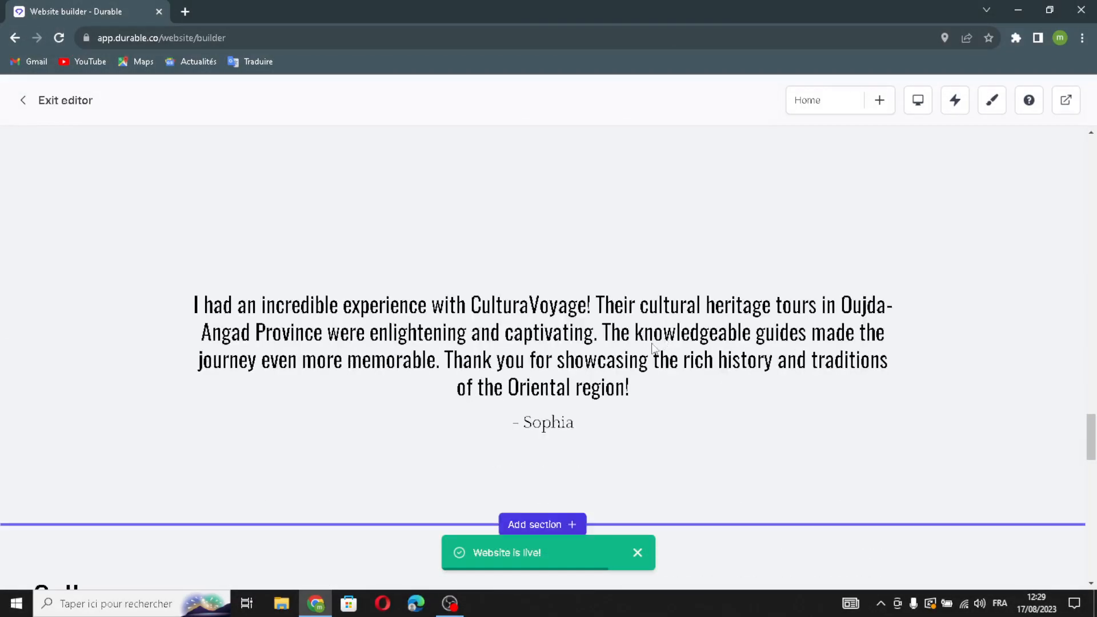
{"action": "scroll", "coordinate": [571, 277], "scroll_direction": "up", "scroll_amount": 1}
{"action": "left_click", "coordinate": [430, 224]}
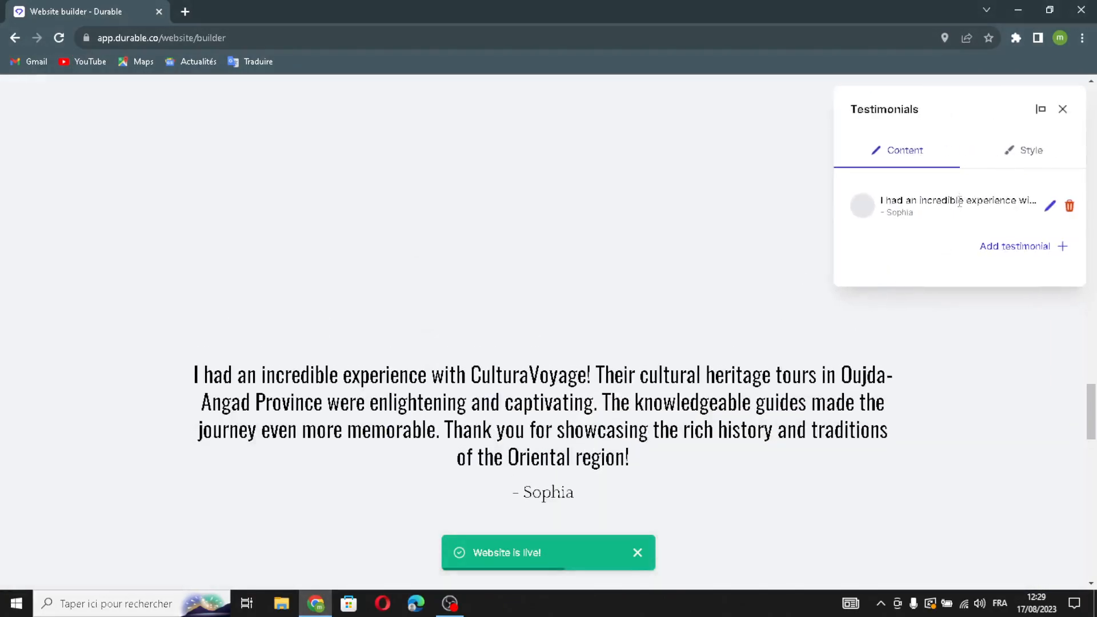
{"action": "left_click", "coordinate": [999, 249]}
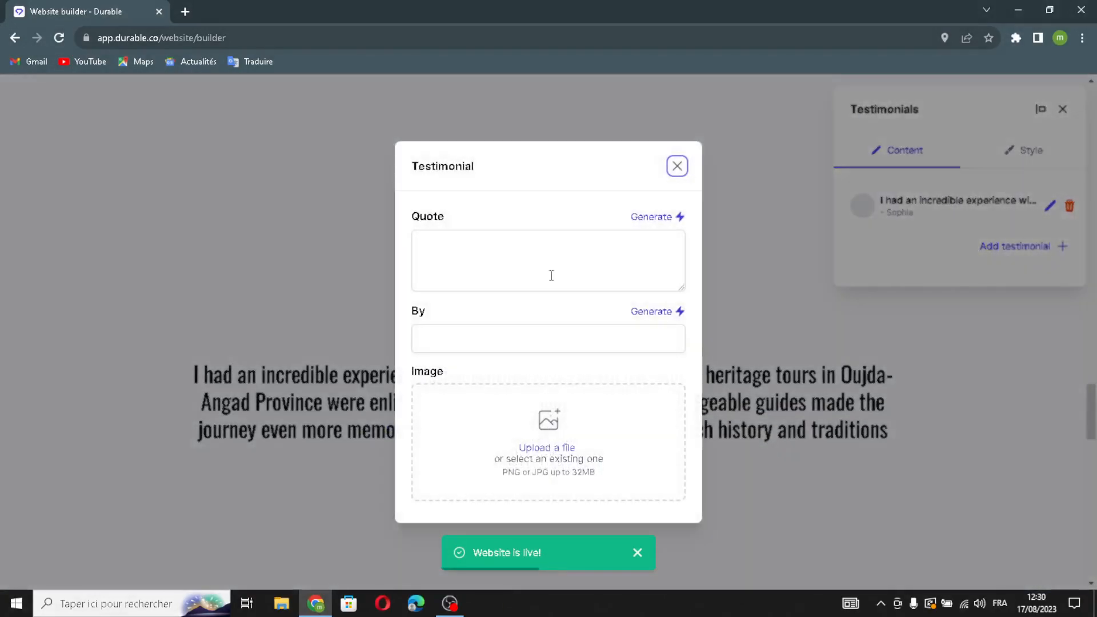
{"action": "left_click", "coordinate": [655, 223]}
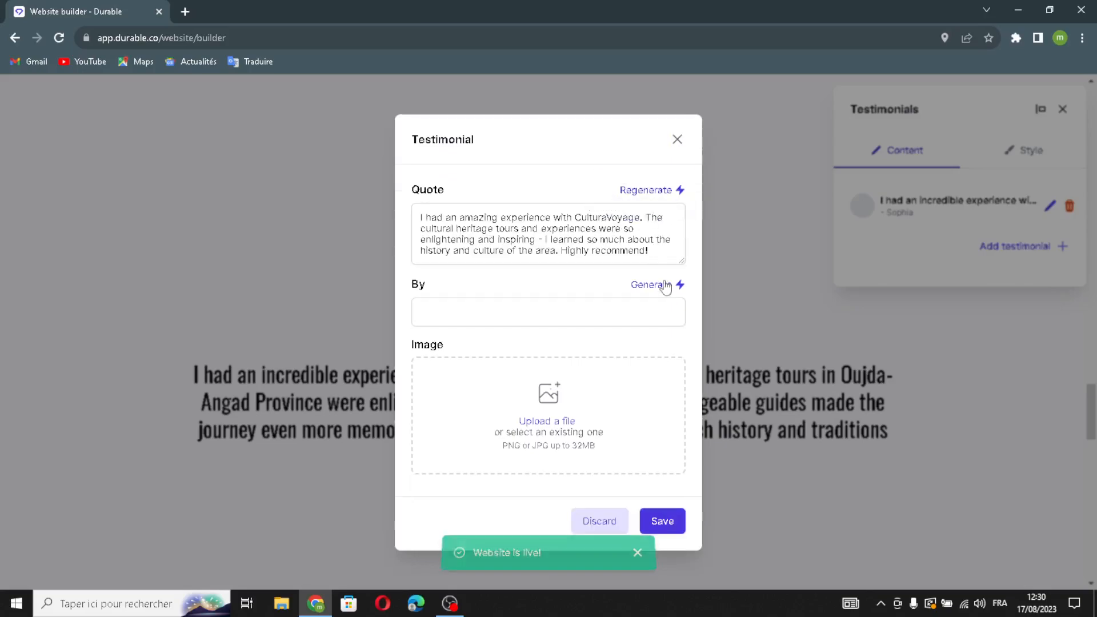
{"action": "left_click", "coordinate": [651, 285]}
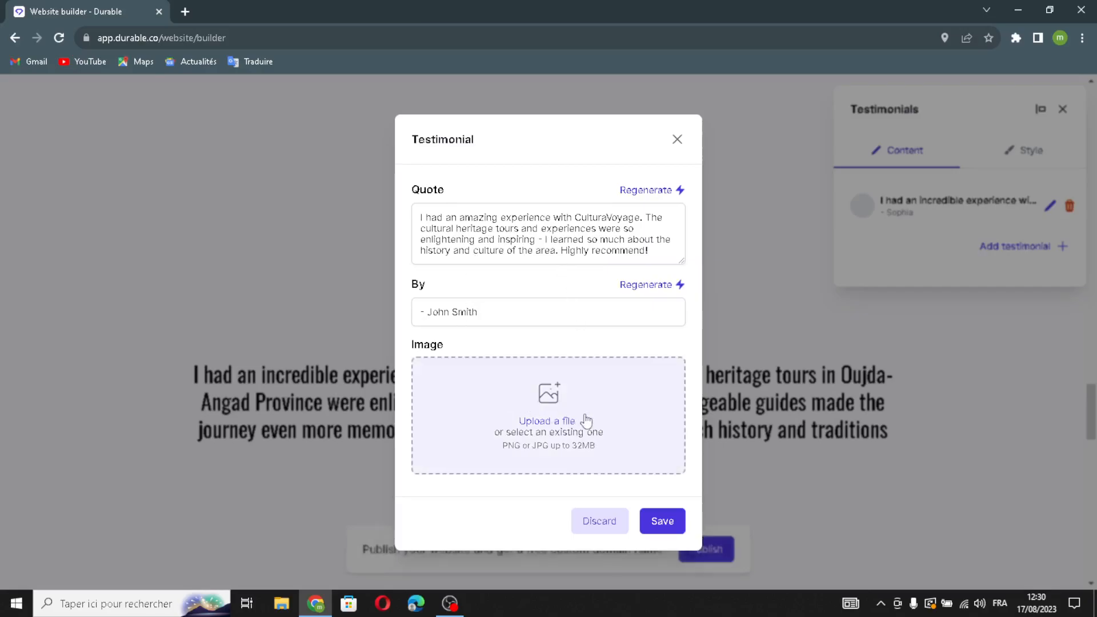
{"action": "left_click", "coordinate": [660, 520]}
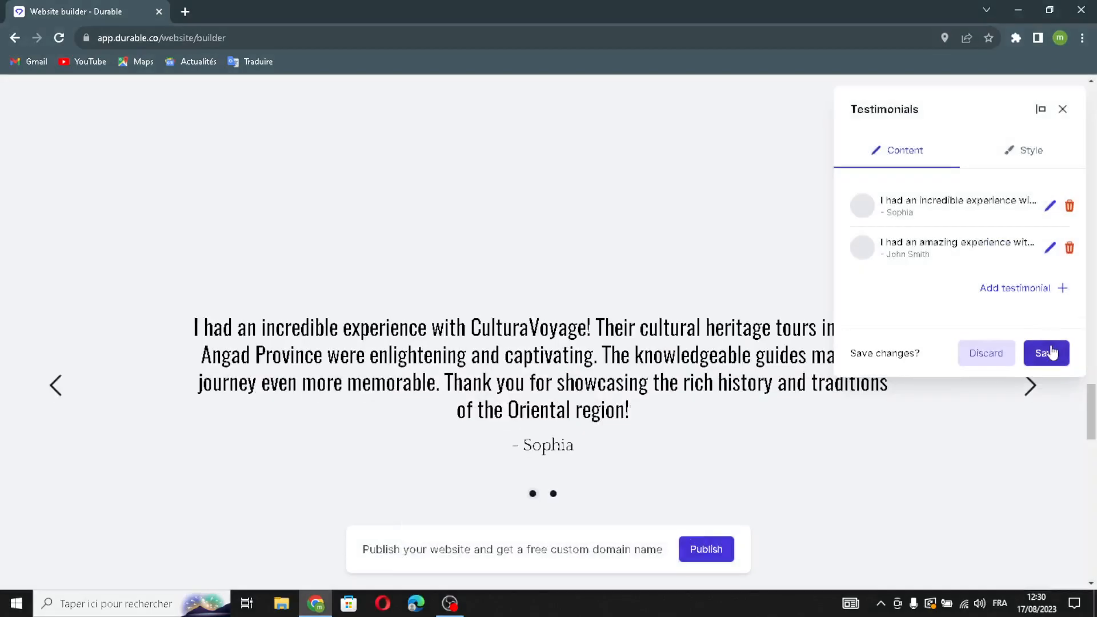
{"action": "left_click", "coordinate": [1047, 354]}
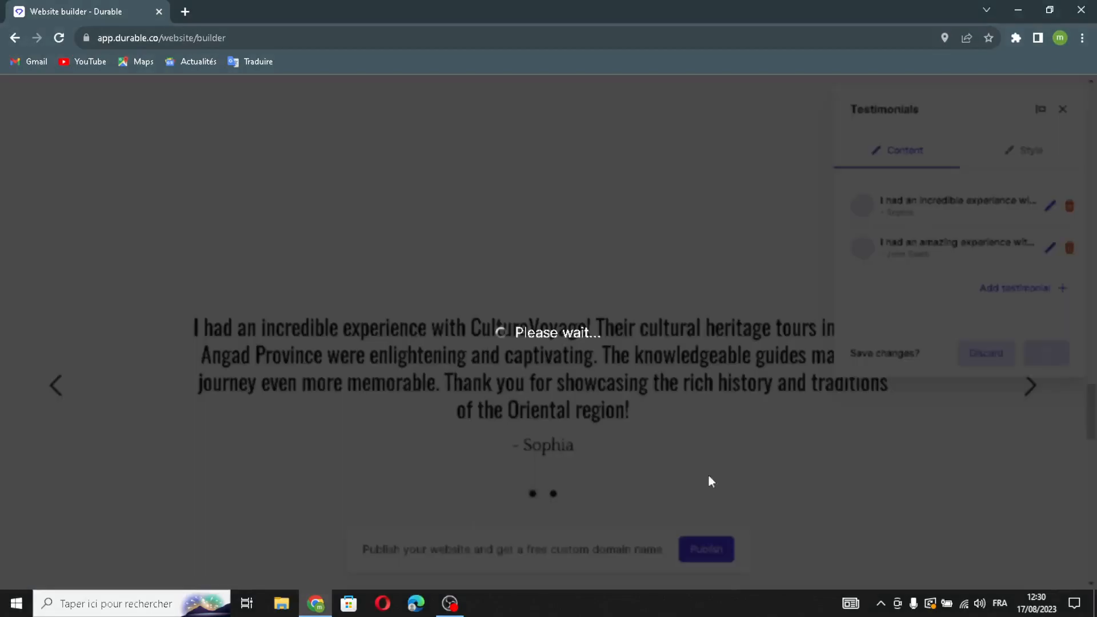
- Open the Gallery section for editing and generate an additional image for it
{"action": "scroll", "coordinate": [553, 365], "scroll_direction": "down", "scroll_amount": 3}
{"action": "scroll", "coordinate": [553, 363], "scroll_direction": "down", "scroll_amount": 5}
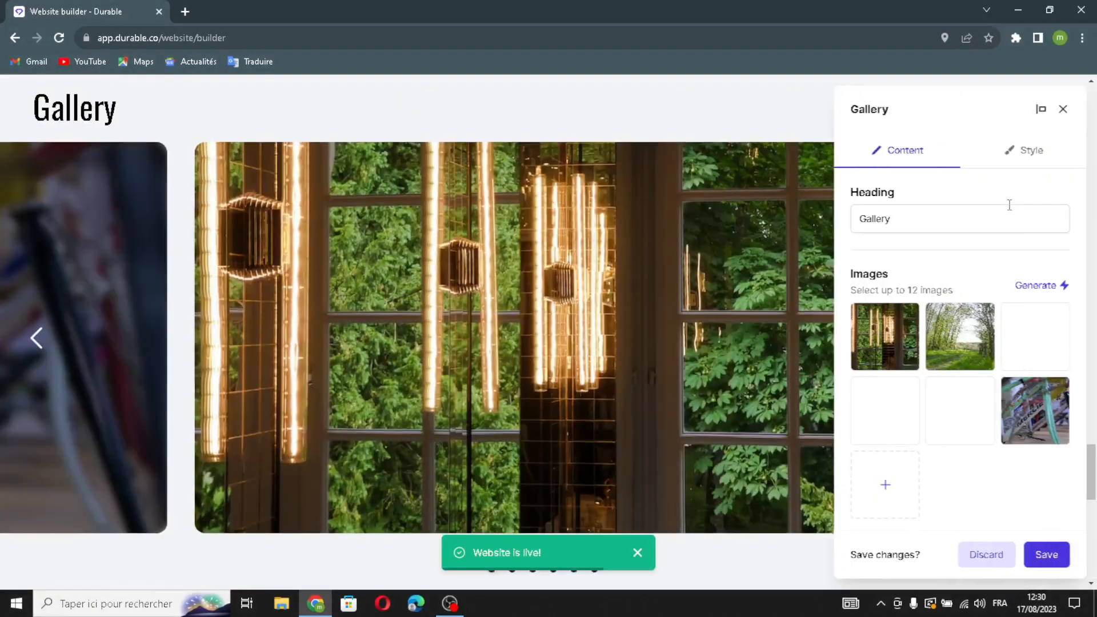
{"action": "left_click", "coordinate": [1028, 217]}
{"action": "left_click", "coordinate": [1036, 285]}
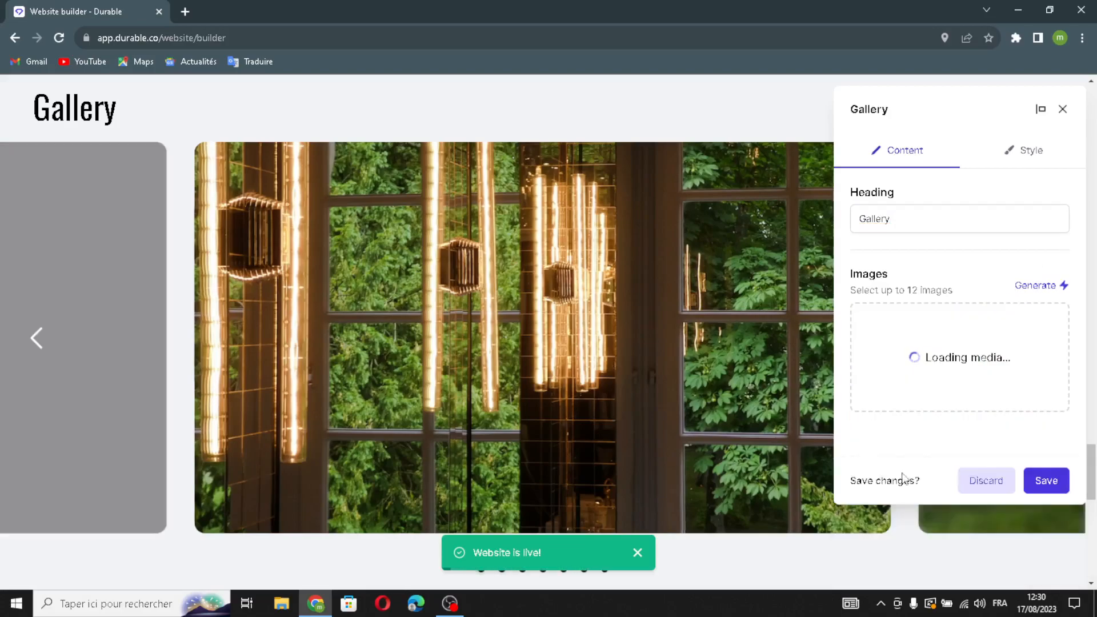
- Search Google Images for "cultural heritage tours" and upload the India Cultural Tours picture to the Gallery section's images
{"action": "left_click", "coordinate": [908, 486]}
{"action": "left_click", "coordinate": [435, 150]}
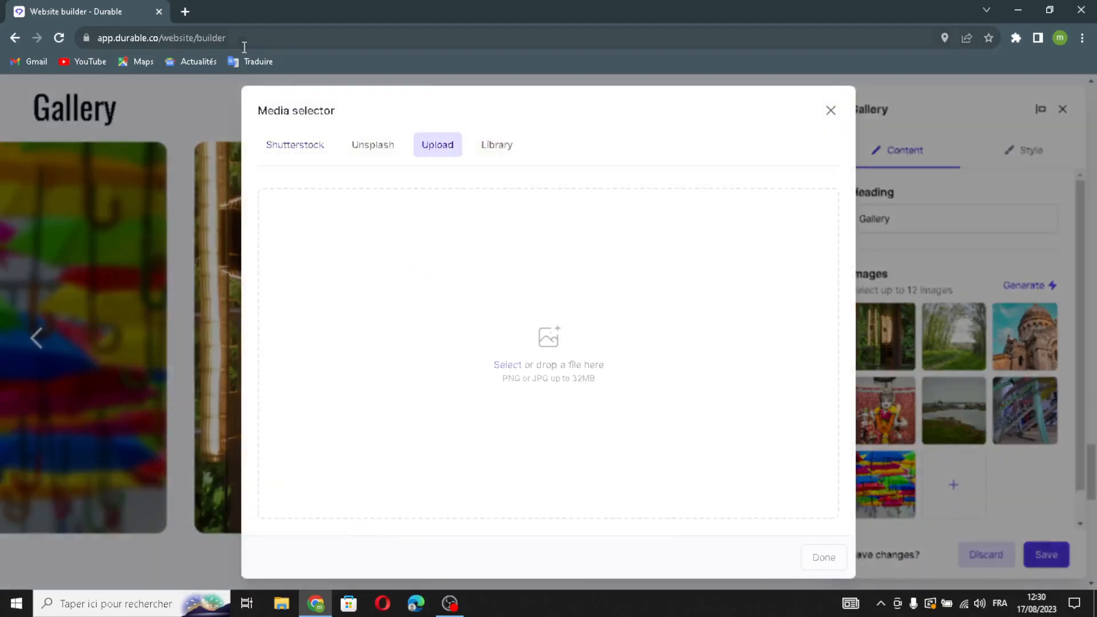
{"action": "left_click", "coordinate": [185, 13]}
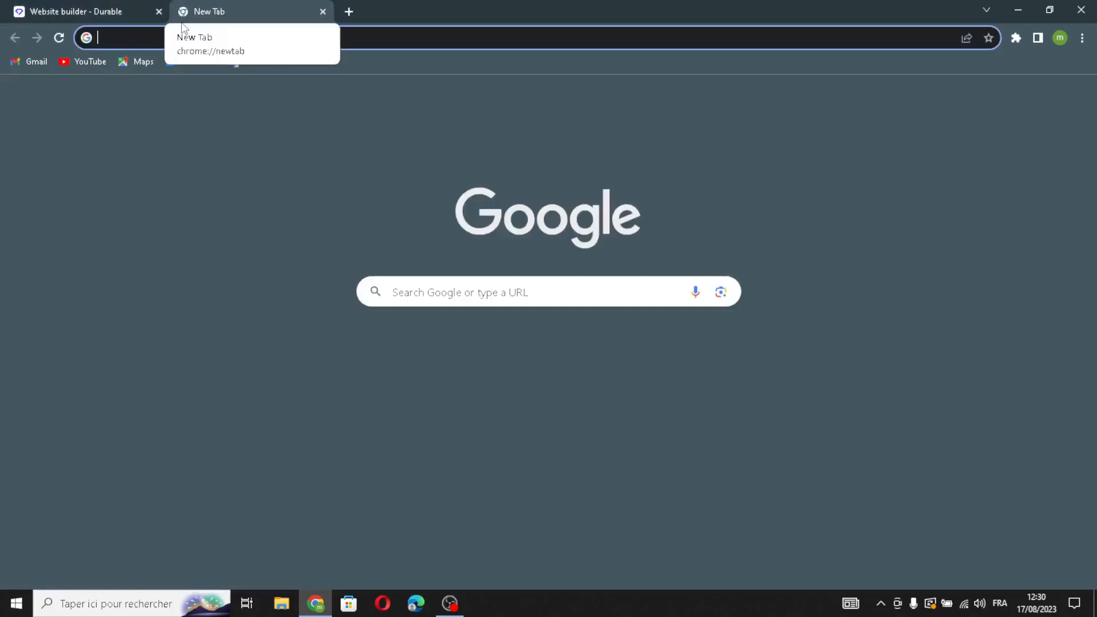
{"action": "type", "text": "cu"}
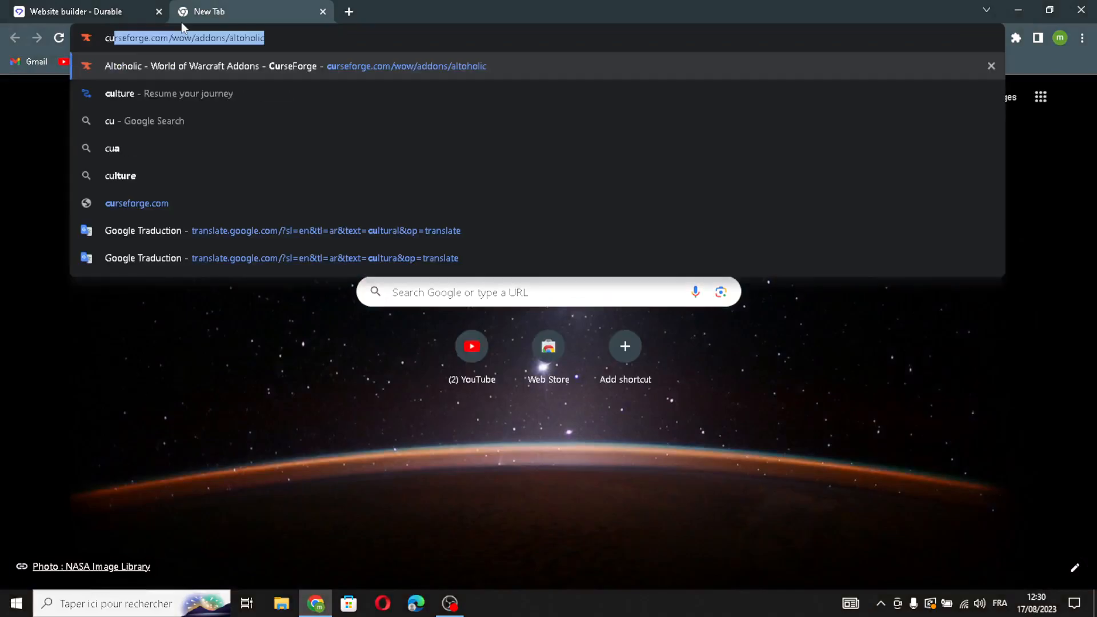
{"action": "type", "text": "ltural herit"}
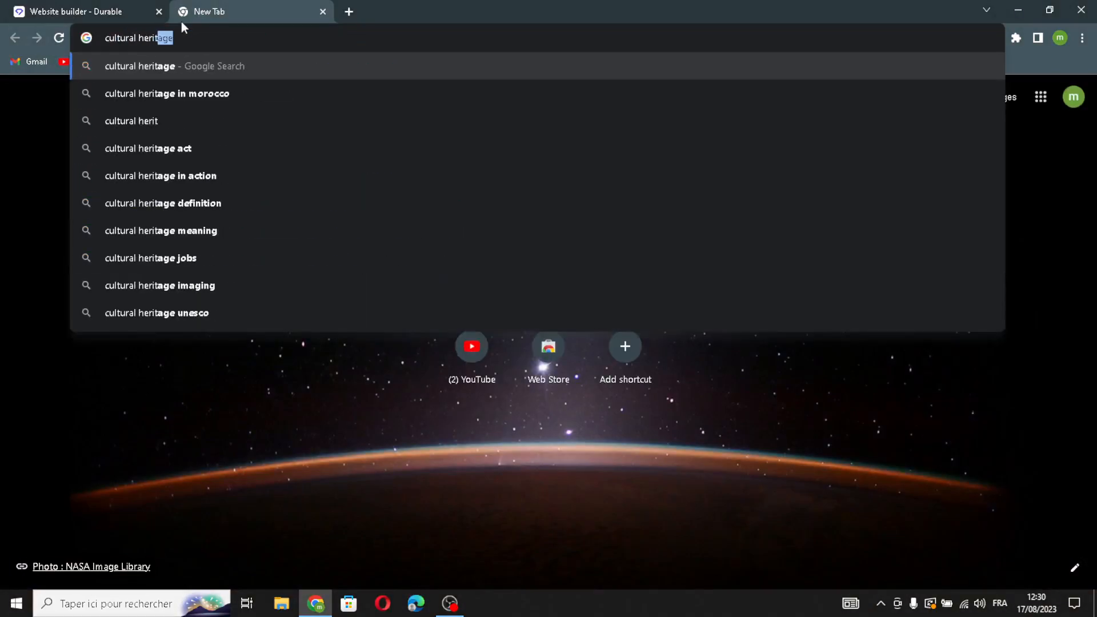
{"action": "type", "text": "age tours"}
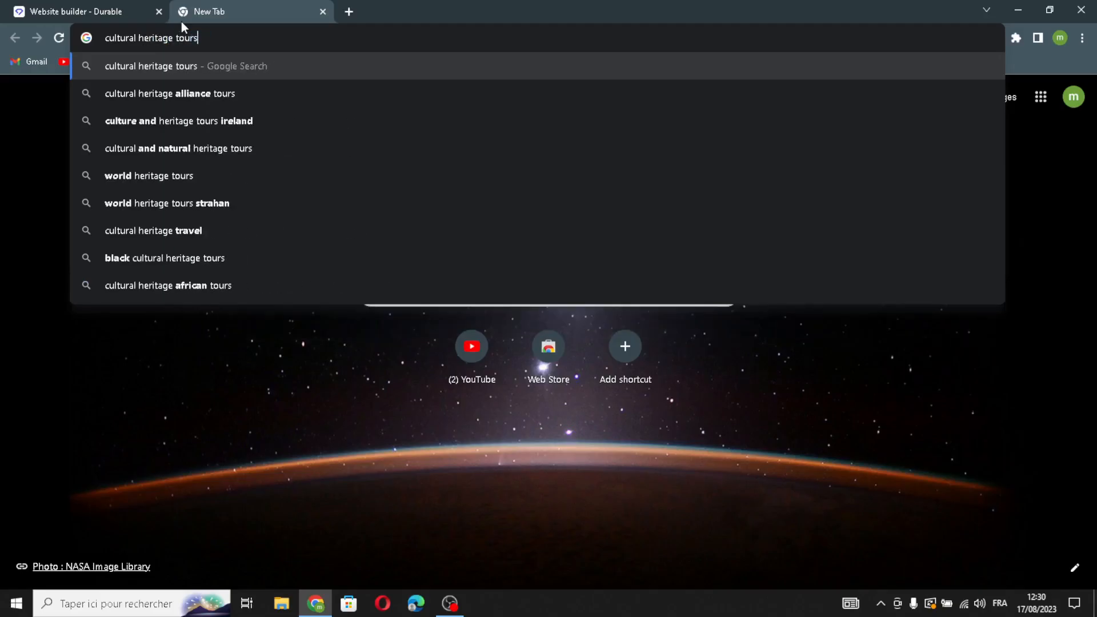
{"action": "key", "text": "Return"}
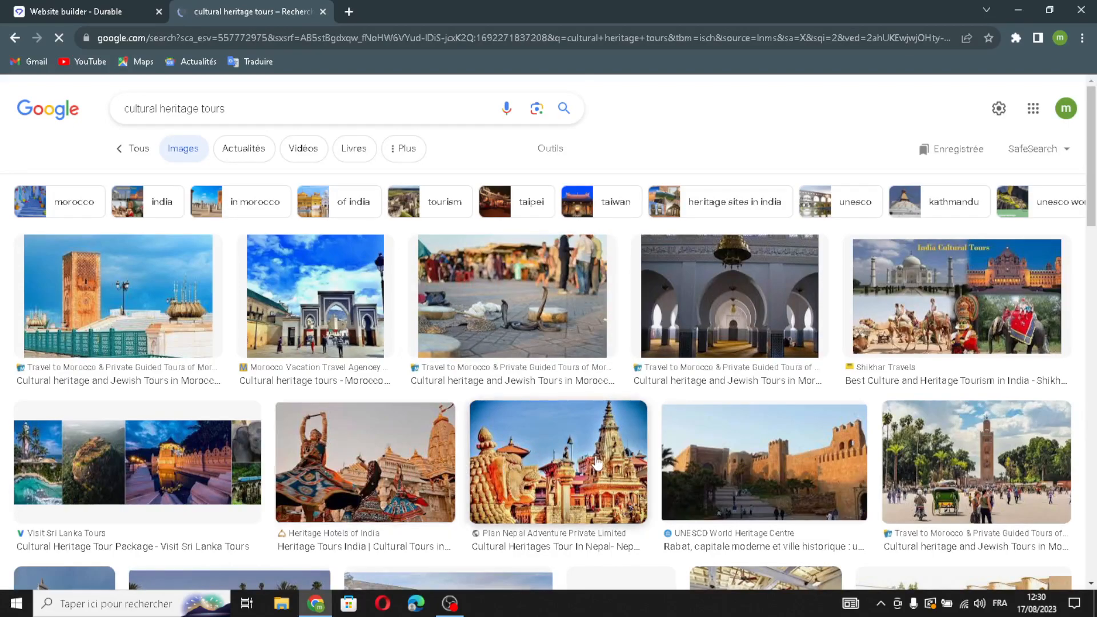
{"action": "left_click_drag", "start_coordinate": [999, 334], "coordinate": [289, 8]}
{"action": "left_click_drag", "start_coordinate": [557, 303], "coordinate": [645, 448]}
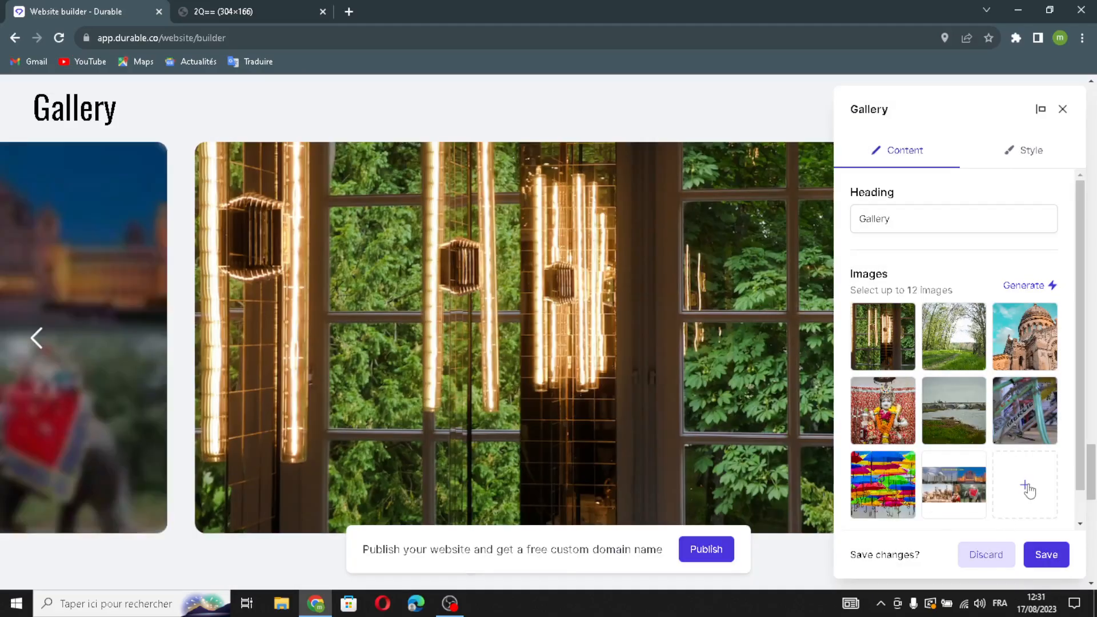
- Add the Shutterstock photo of the twin-towered cathedral facade to the Gallery images and save the section
{"action": "left_click", "coordinate": [997, 496]}
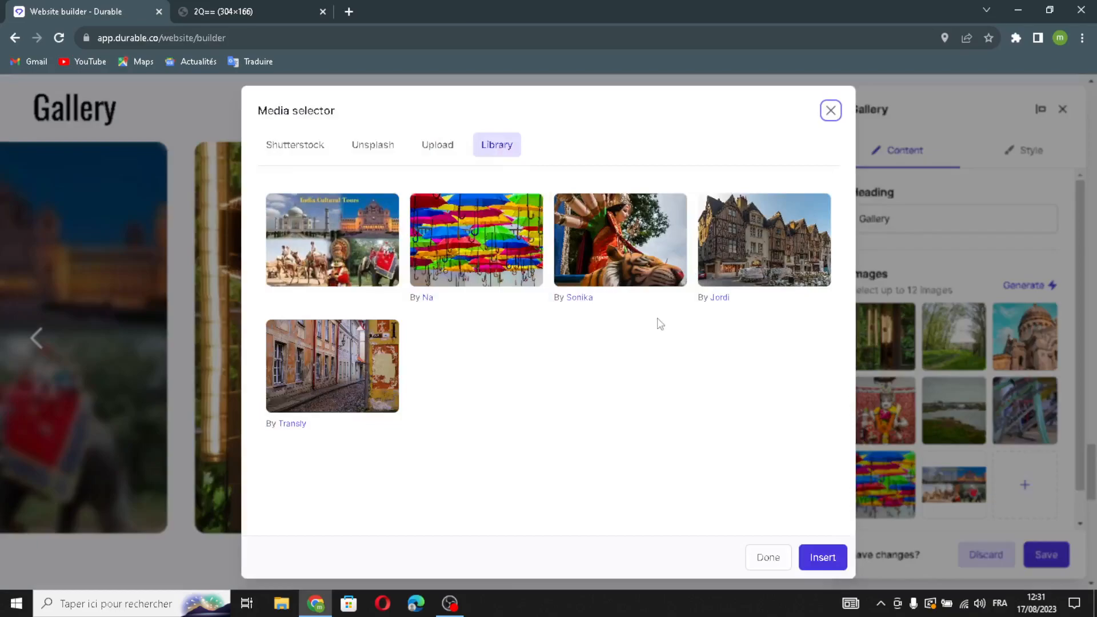
{"action": "left_click", "coordinate": [292, 146]}
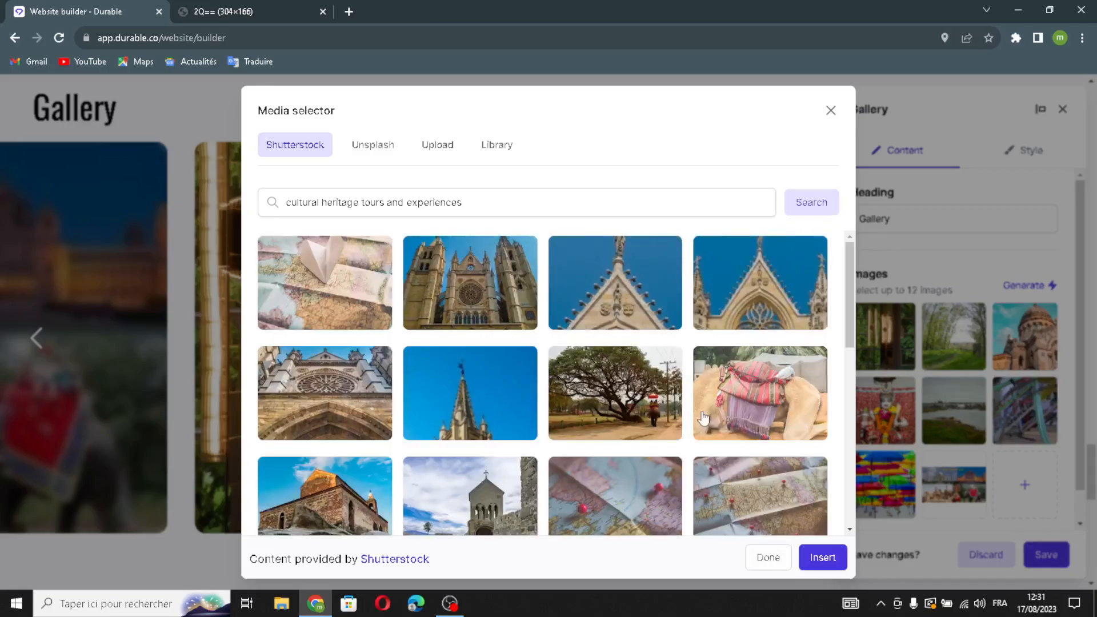
{"action": "scroll", "coordinate": [607, 453], "scroll_direction": "down", "scroll_amount": 10}
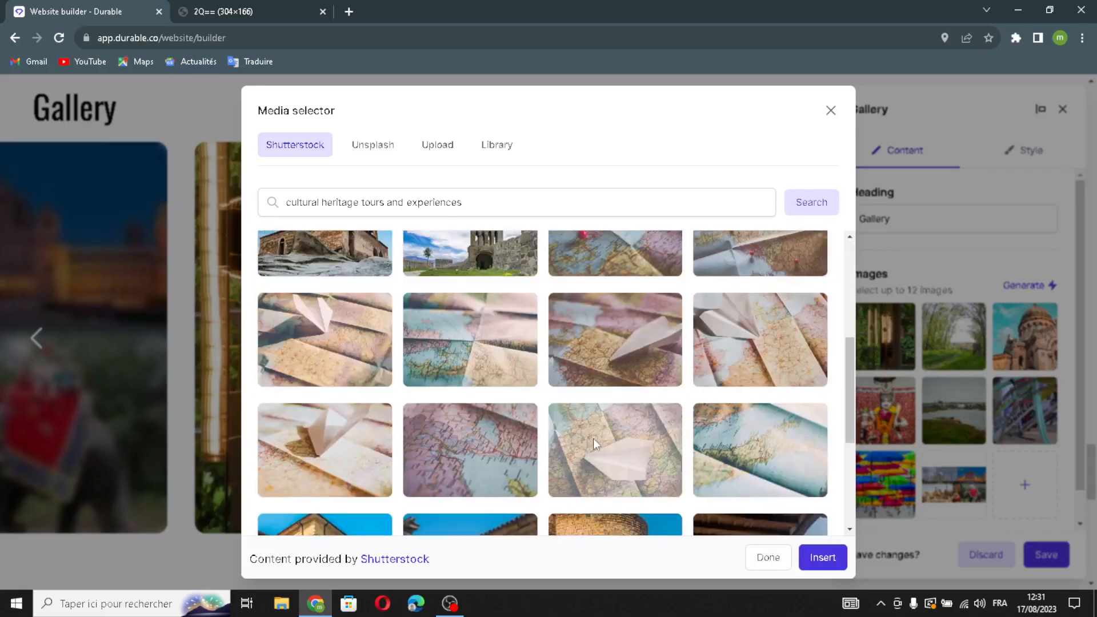
{"action": "scroll", "coordinate": [596, 438], "scroll_direction": "down", "scroll_amount": 5}
{"action": "scroll", "coordinate": [590, 448], "scroll_direction": "up", "scroll_amount": 15}
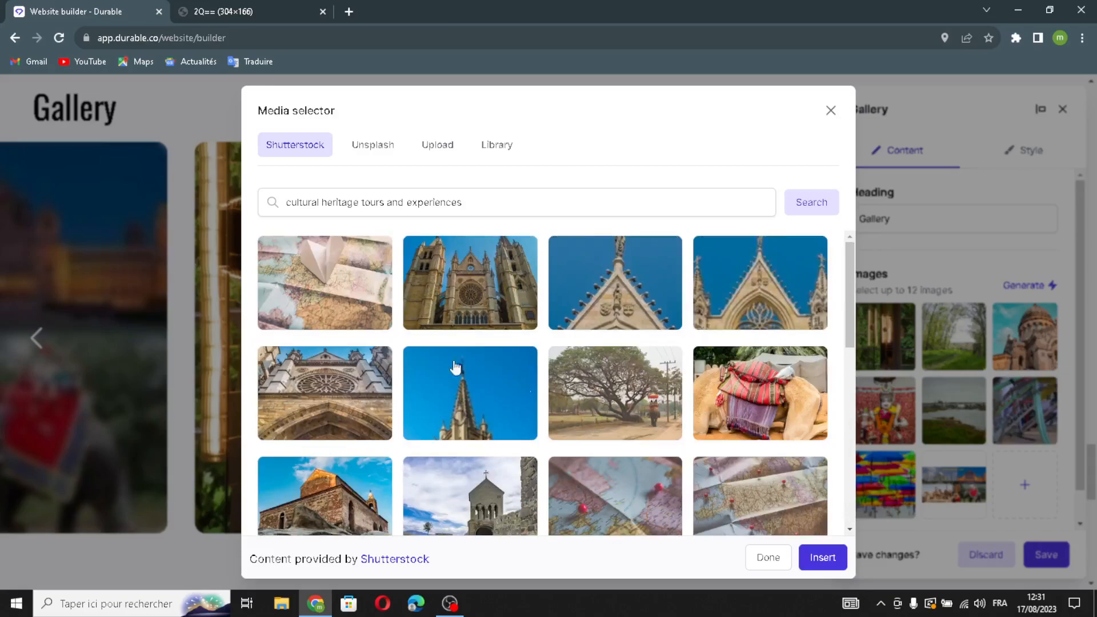
{"action": "left_click", "coordinate": [457, 303]}
{"action": "left_click", "coordinate": [823, 559]}
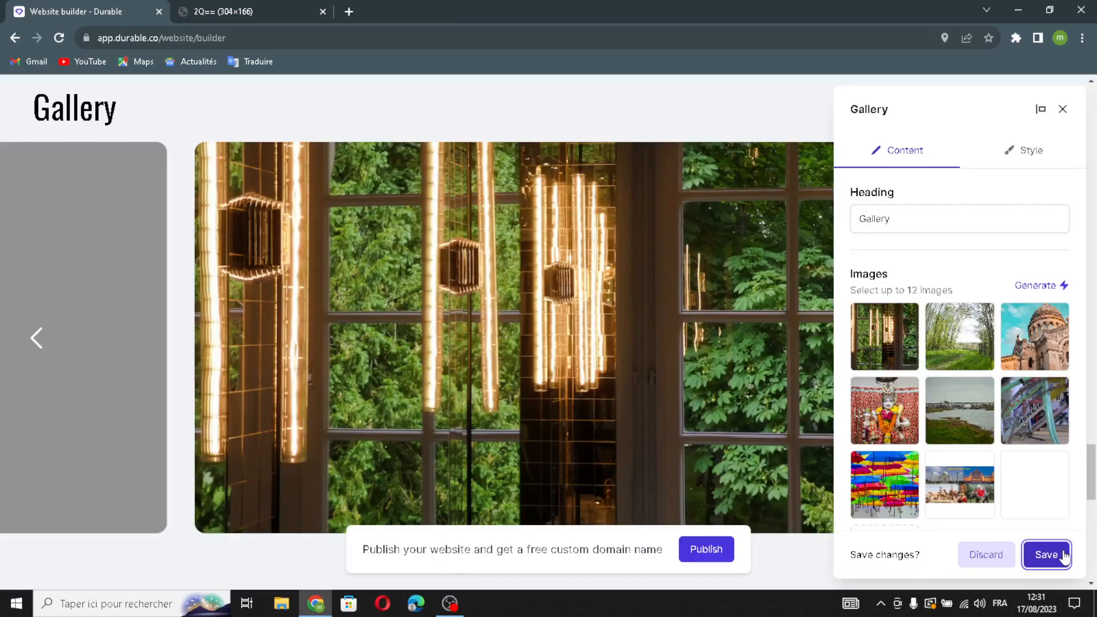
{"action": "left_click", "coordinate": [1063, 554]}
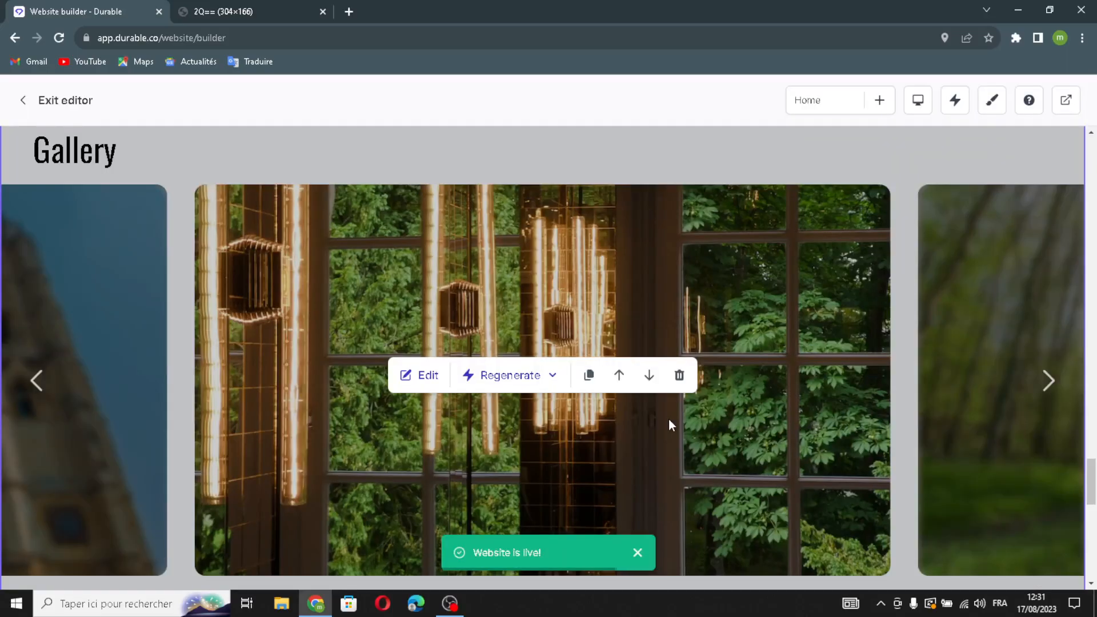
- Open the Location section for editing and examine its heading, address and additional text field options
{"action": "scroll", "coordinate": [750, 346], "scroll_direction": "down", "scroll_amount": 4}
{"action": "scroll", "coordinate": [751, 350], "scroll_direction": "down", "scroll_amount": 3}
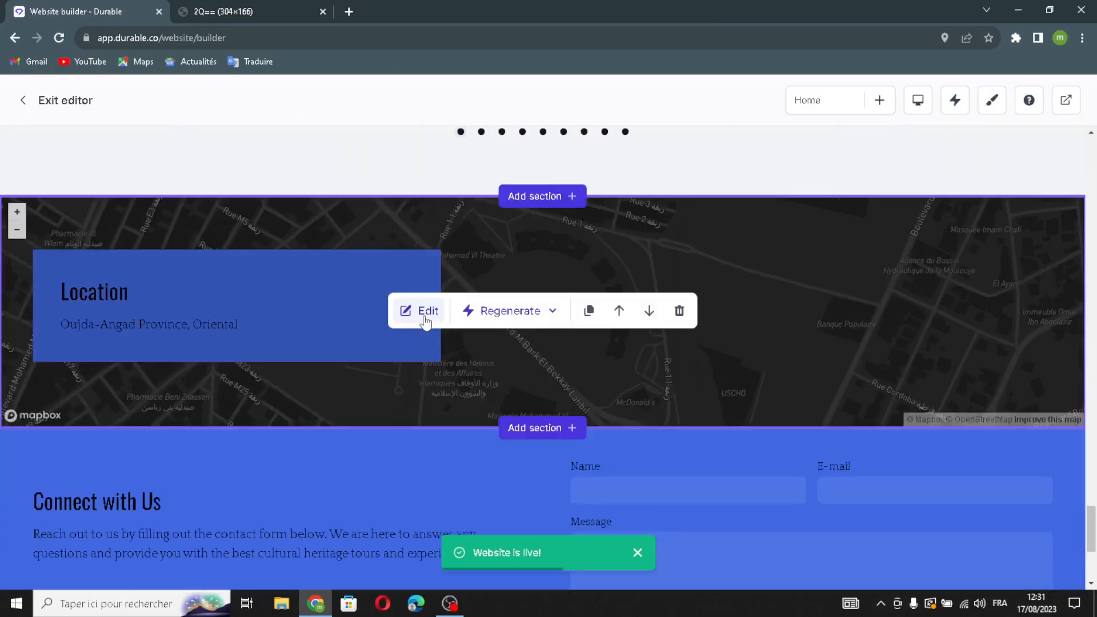
{"action": "left_click", "coordinate": [427, 311]}
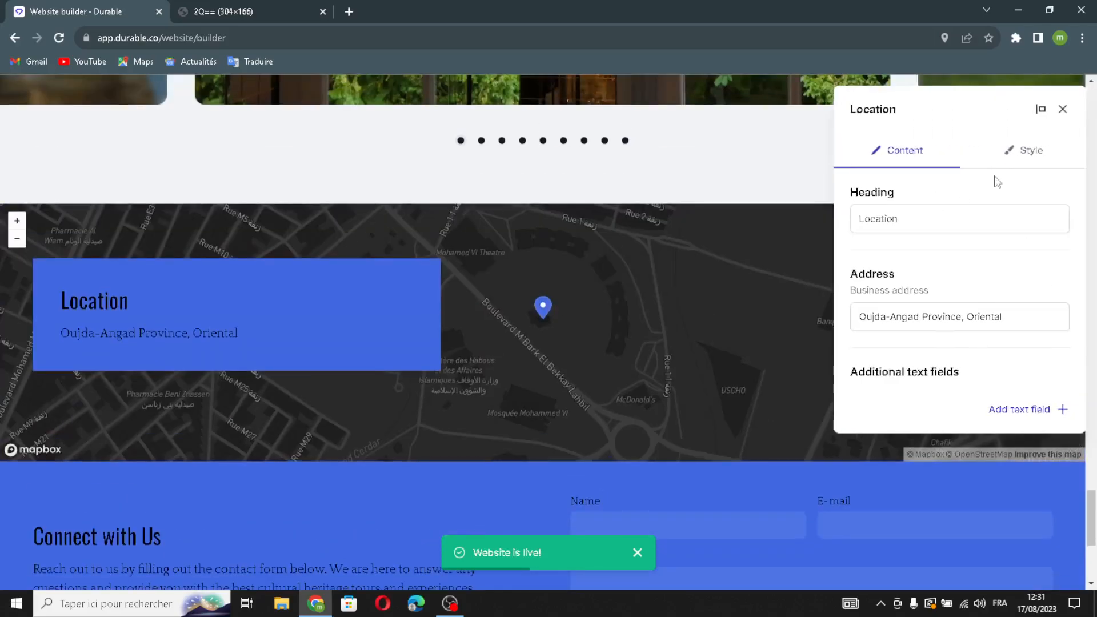
{"action": "left_click", "coordinate": [1007, 160]}
{"action": "left_click", "coordinate": [914, 150]}
{"action": "left_click", "coordinate": [935, 220]}
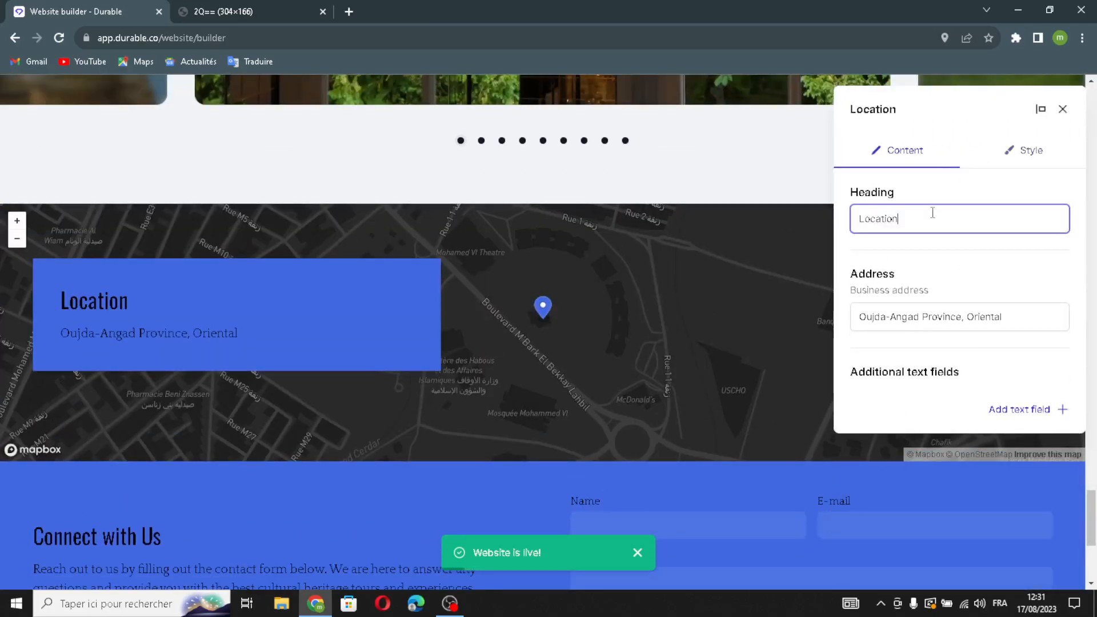
{"action": "left_click_drag", "start_coordinate": [1035, 312], "coordinate": [1055, 338]}
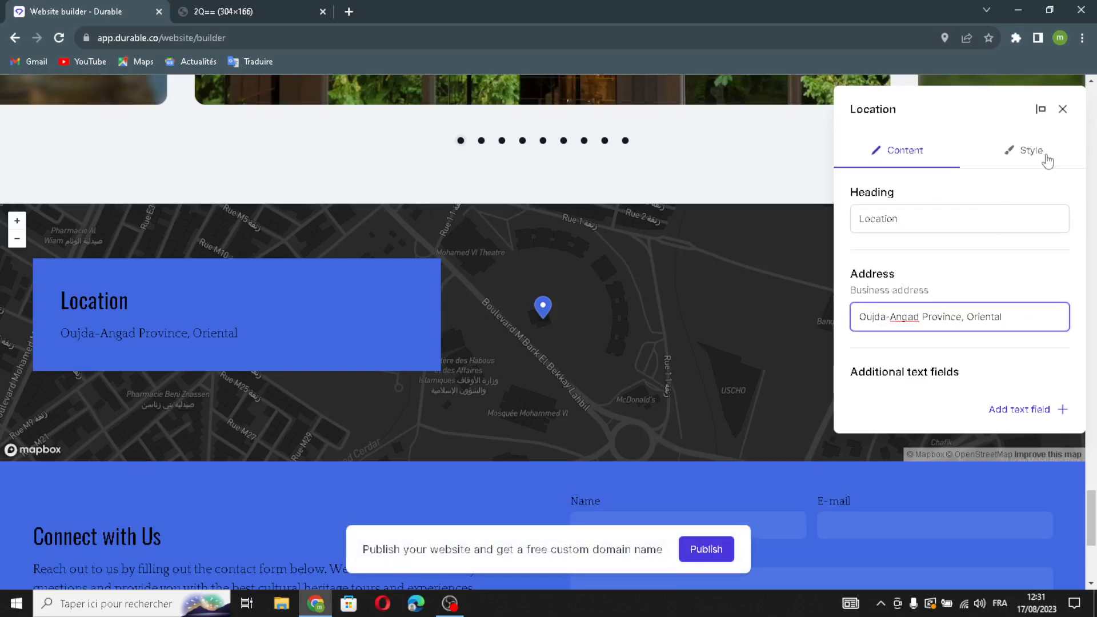
{"action": "left_click", "coordinate": [1011, 410]}
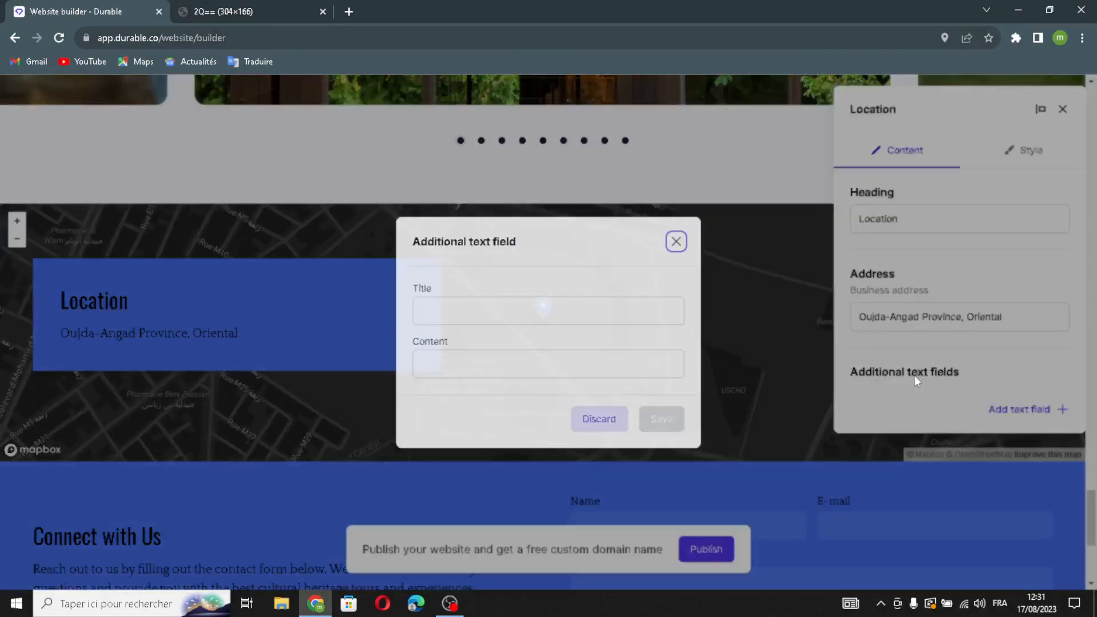
{"action": "left_click", "coordinate": [505, 318]}
{"action": "left_click", "coordinate": [506, 357]}
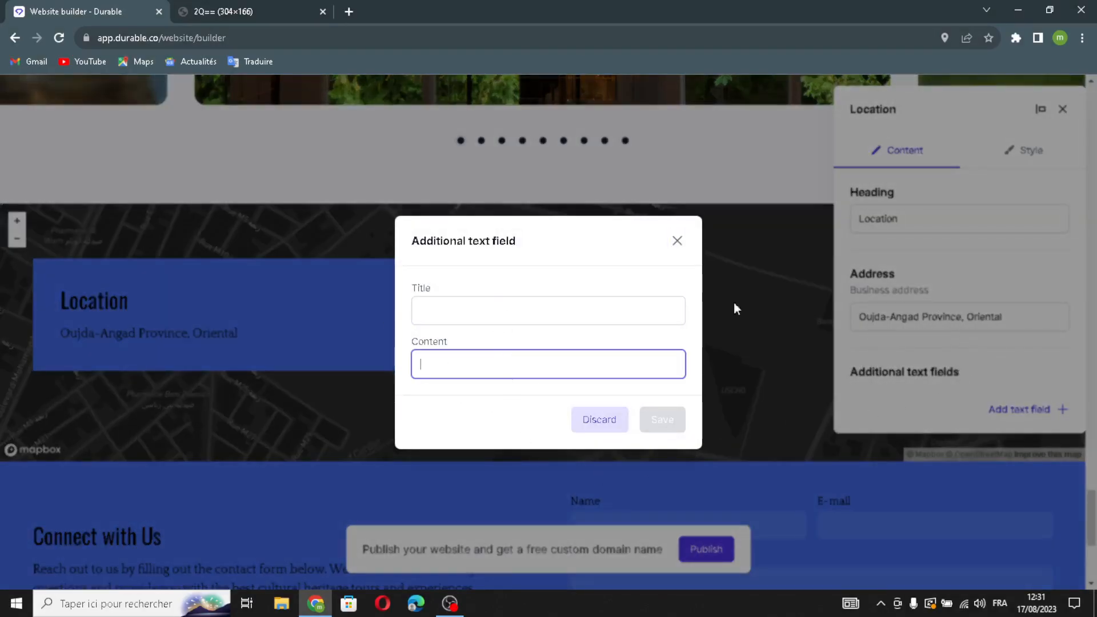
{"action": "left_click", "coordinate": [676, 241]}
- Review the Location section's style settings, including map alignment, marker color and background, and close its editor
{"action": "left_click", "coordinate": [1022, 150]}
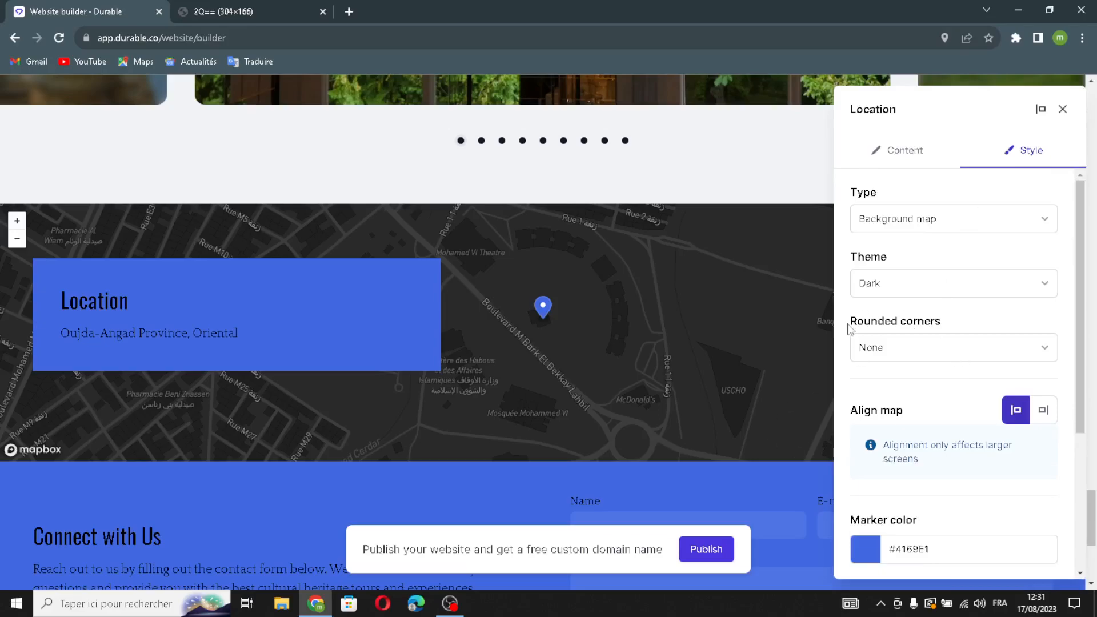
{"action": "scroll", "coordinate": [931, 451], "scroll_direction": "down", "scroll_amount": 4}
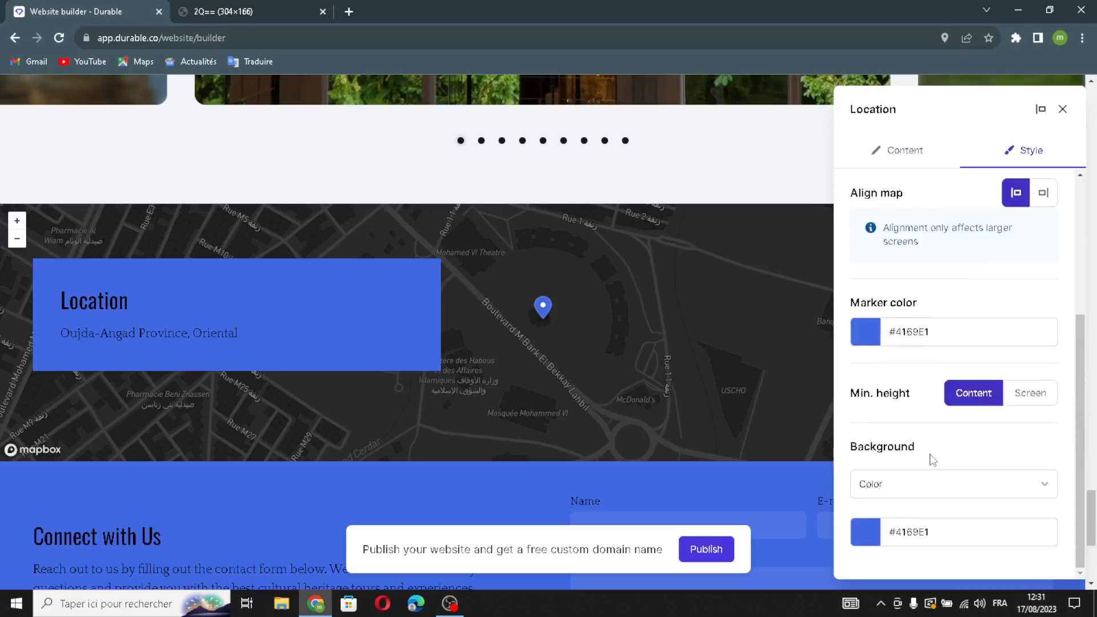
{"action": "scroll", "coordinate": [933, 460], "scroll_direction": "up", "scroll_amount": 1}
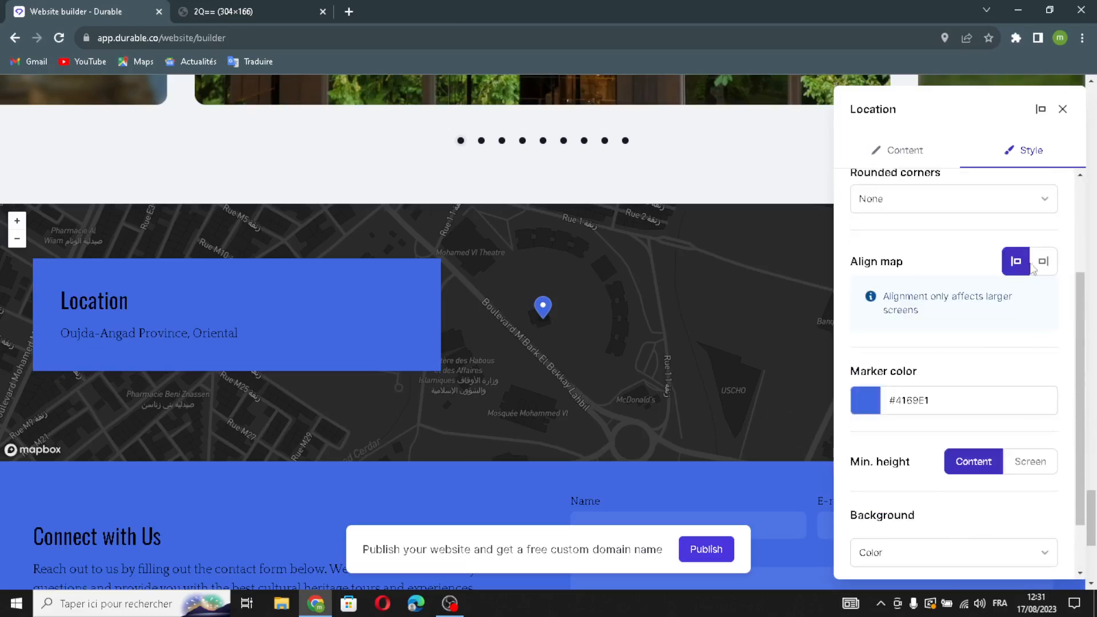
{"action": "left_click", "coordinate": [1062, 109]}
{"action": "scroll", "coordinate": [706, 306], "scroll_direction": "up", "scroll_amount": 2}
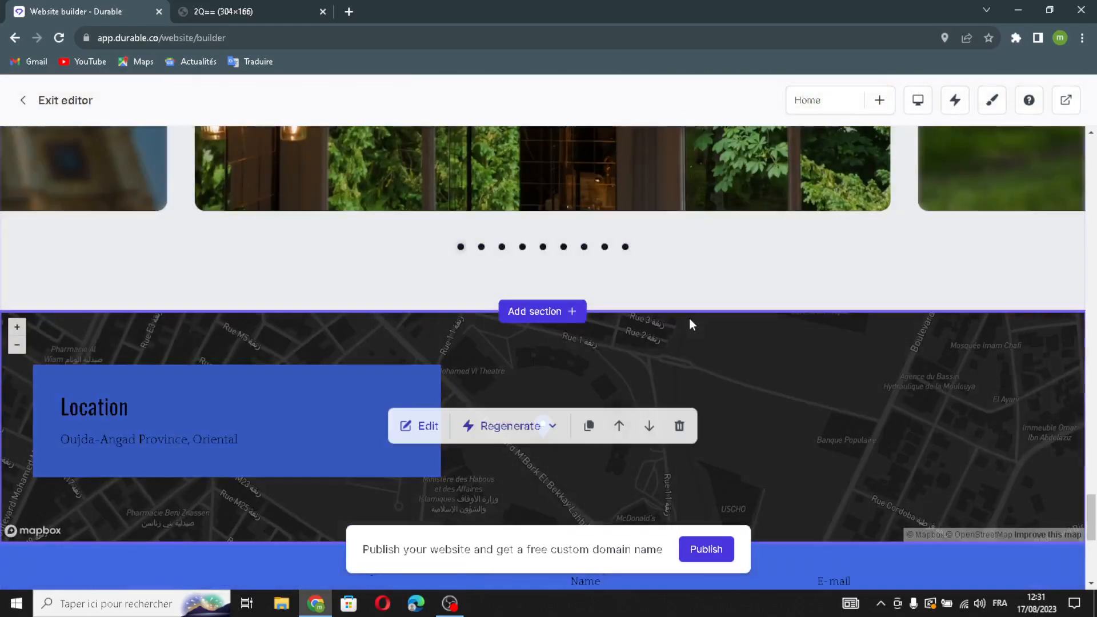
- Open the Connect with Us contact form for editing and regenerate its heading and text with AI
{"action": "scroll", "coordinate": [689, 325], "scroll_direction": "down", "scroll_amount": 5}
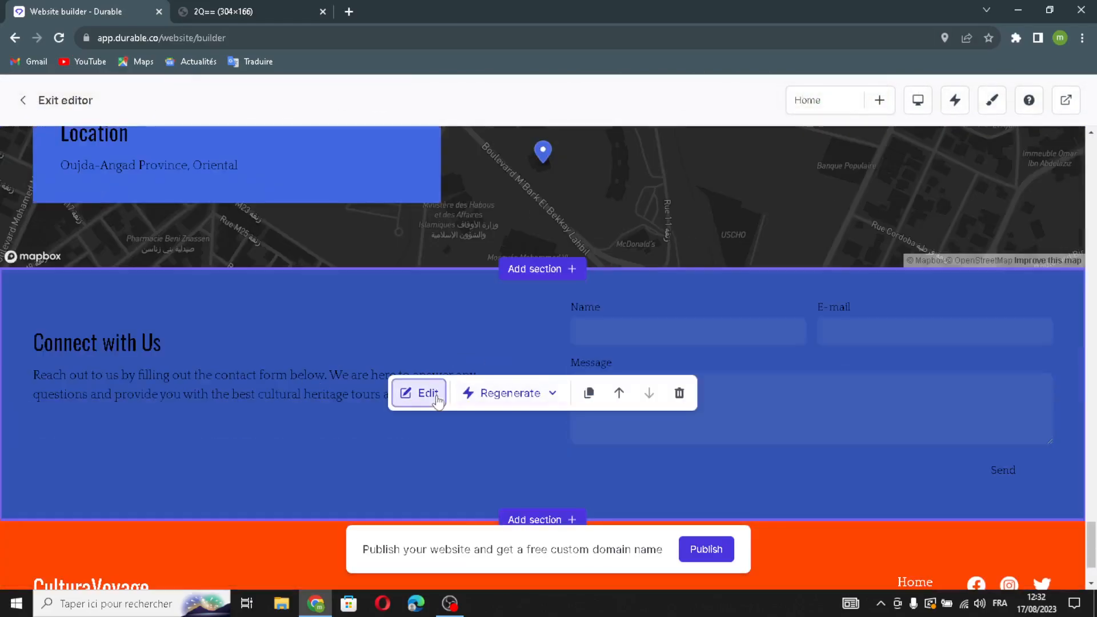
{"action": "scroll", "coordinate": [846, 326], "scroll_direction": "down", "scroll_amount": 1}
{"action": "left_click", "coordinate": [844, 326]}
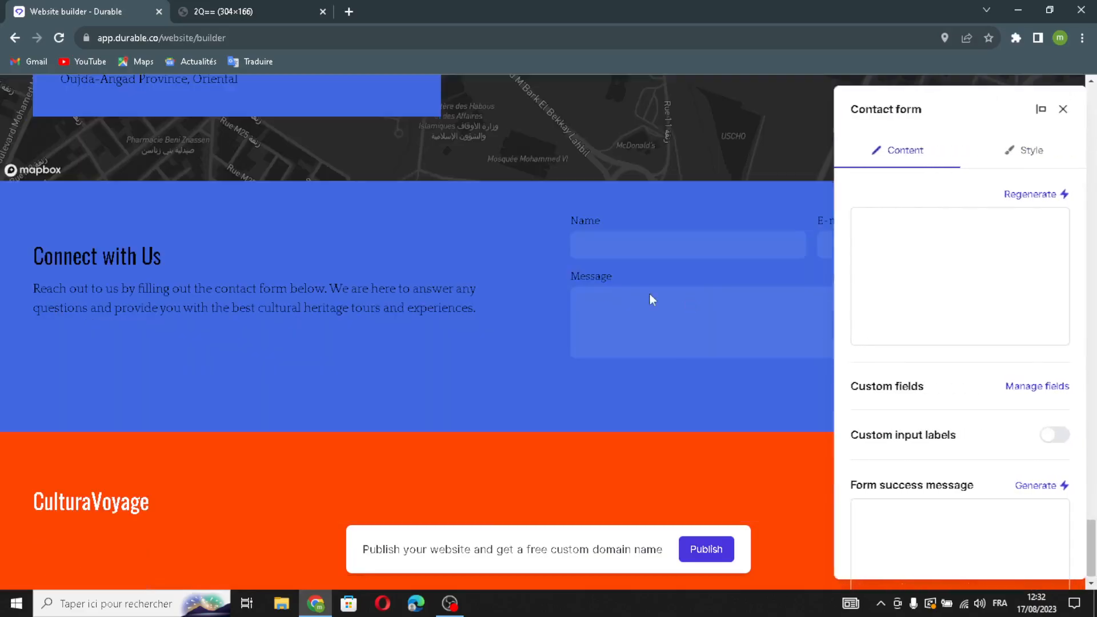
{"action": "left_click", "coordinate": [1023, 197]}
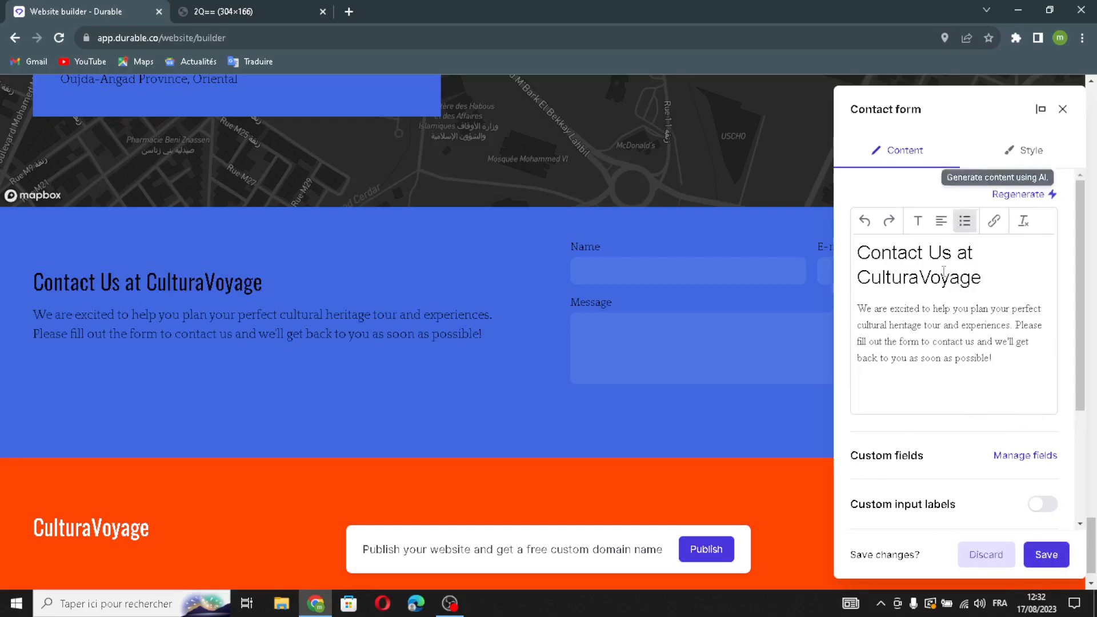
- Check the contact form's custom fields and close the field manager without adding any
{"action": "left_click", "coordinate": [1025, 458]}
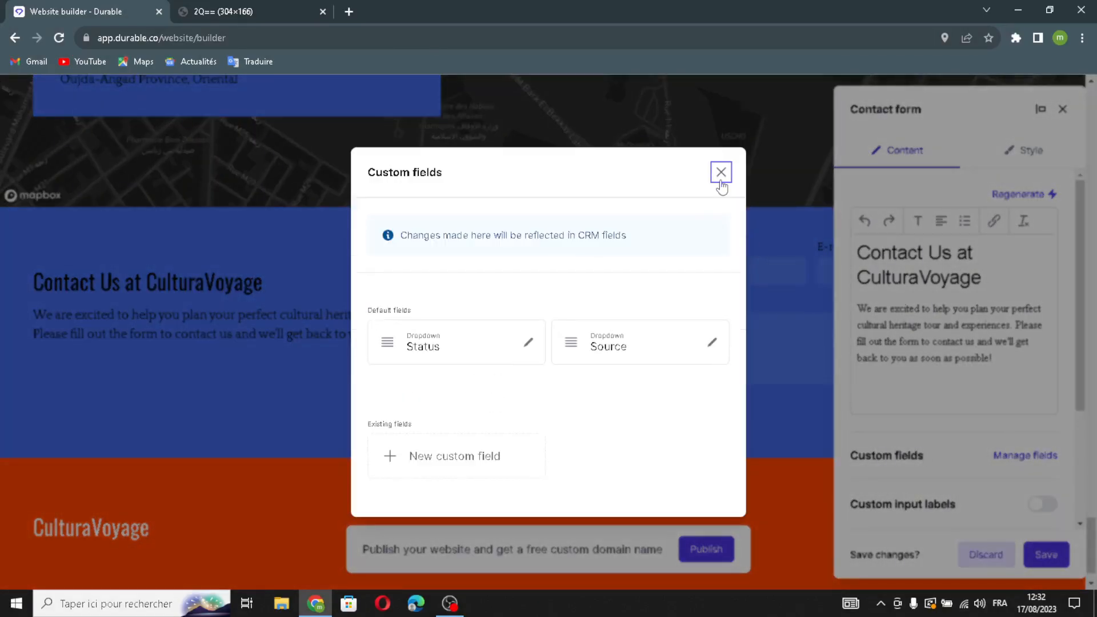
{"action": "left_click", "coordinate": [720, 182]}
{"action": "scroll", "coordinate": [971, 400], "scroll_direction": "down", "scroll_amount": 2}
{"action": "scroll", "coordinate": [1012, 421], "scroll_direction": "up", "scroll_amount": 2}
- Enable custom input labels on the contact form, generate its success message with AI, and save the section
{"action": "left_click", "coordinate": [1051, 502]}
{"action": "scroll", "coordinate": [1031, 492], "scroll_direction": "down", "scroll_amount": 2}
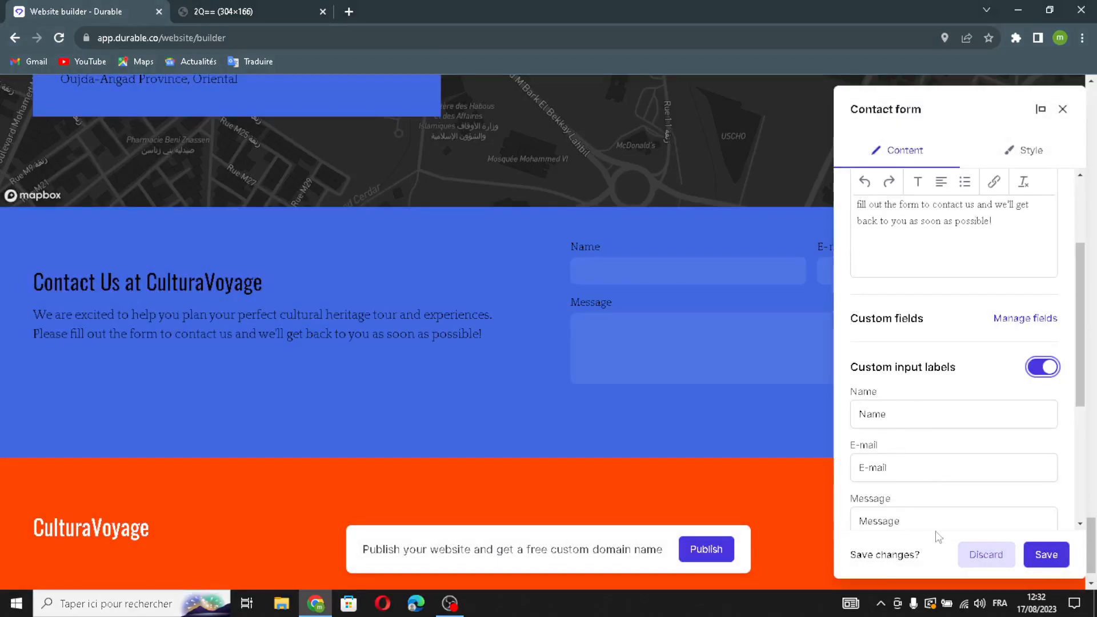
{"action": "scroll", "coordinate": [935, 457], "scroll_direction": "down", "scroll_amount": 4}
{"action": "left_click", "coordinate": [1023, 388]}
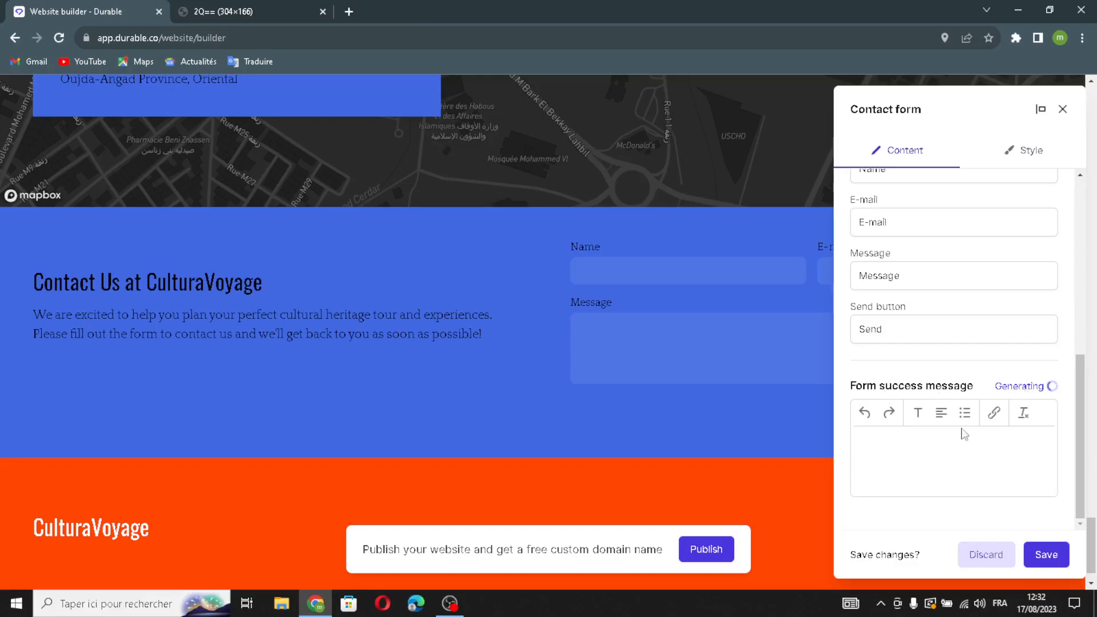
{"action": "left_click", "coordinate": [1047, 554]}
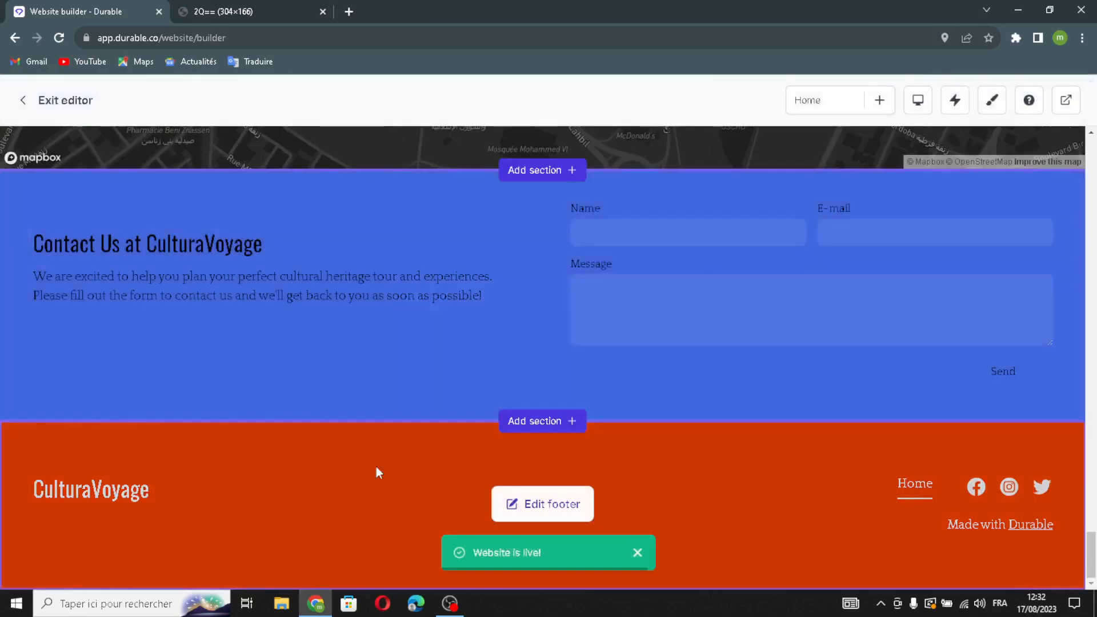
- Open the footer for editing and turn on its logo and button options
{"action": "left_click", "coordinate": [551, 505]}
{"action": "double_click", "coordinate": [977, 304]}
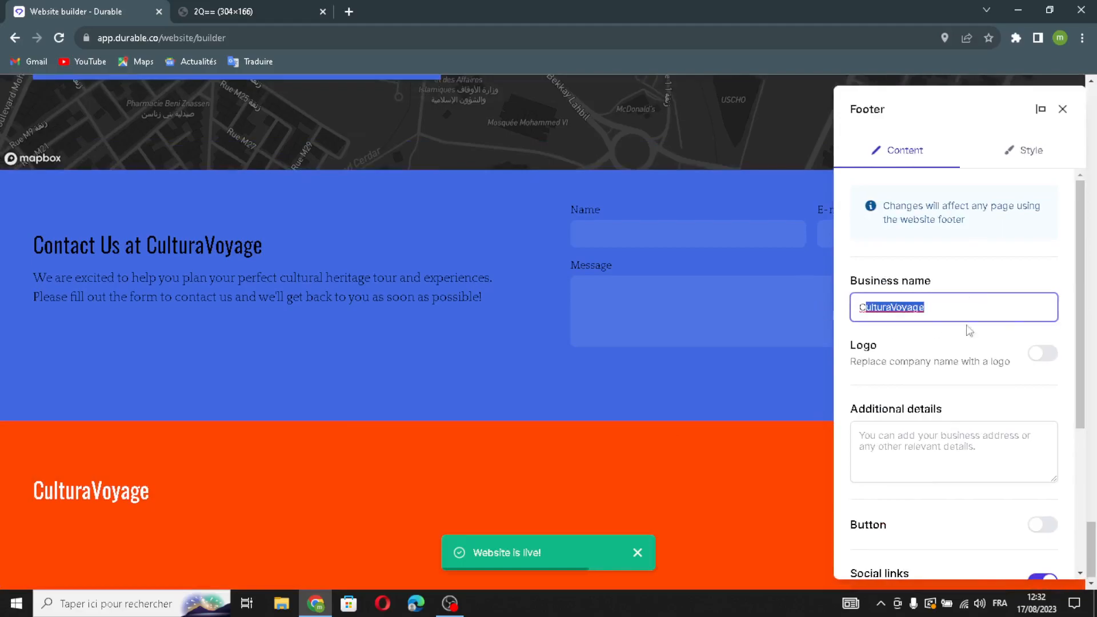
{"action": "left_click", "coordinate": [1043, 354]}
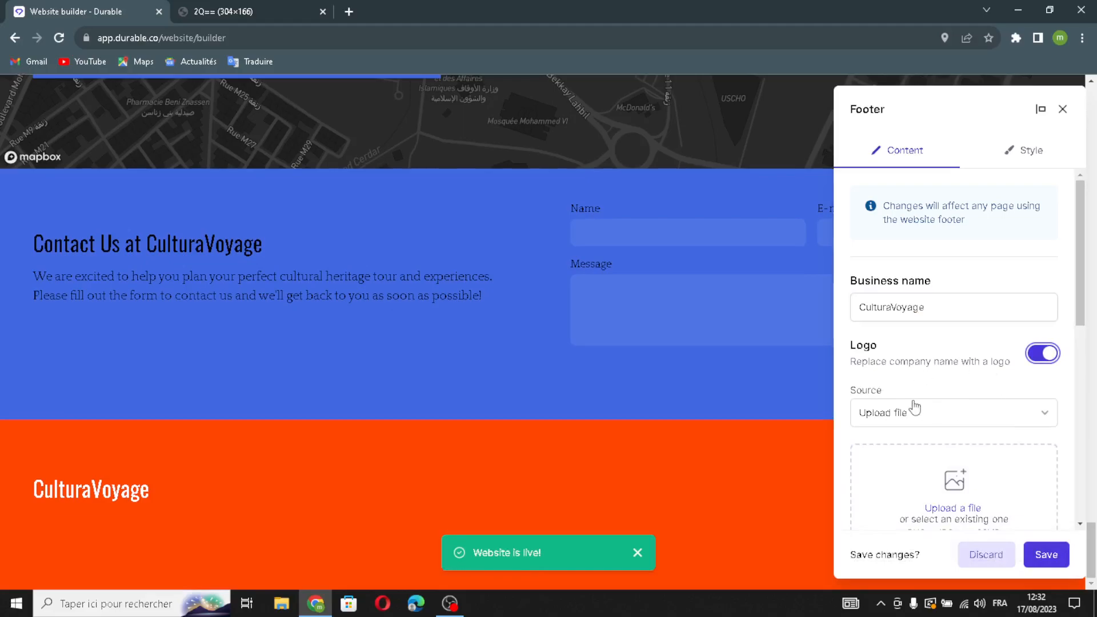
{"action": "scroll", "coordinate": [960, 422], "scroll_direction": "down", "scroll_amount": 3}
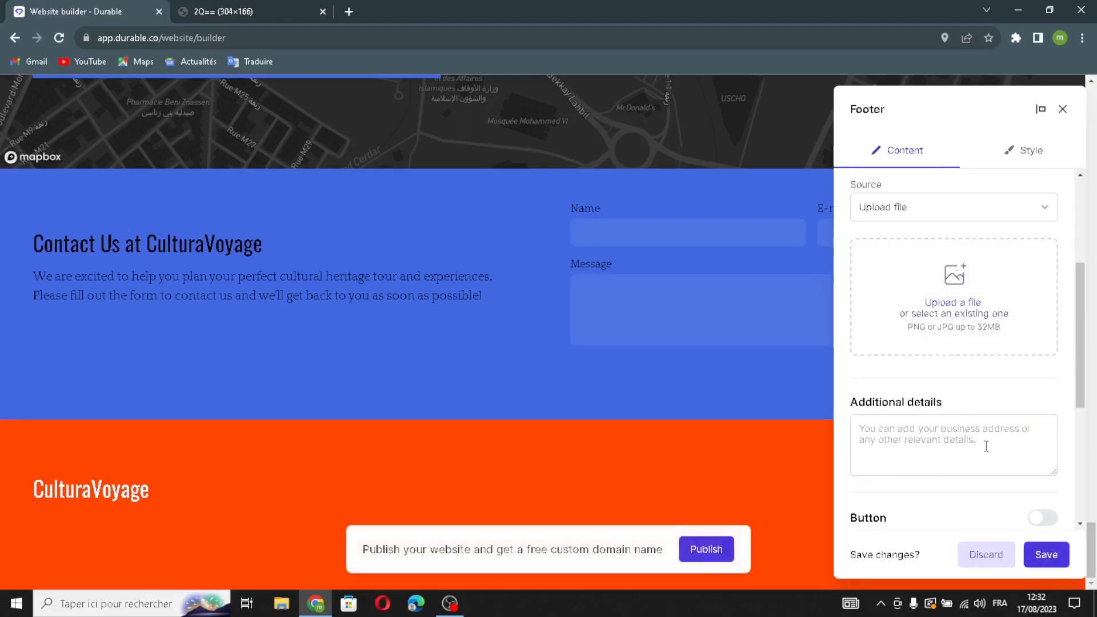
{"action": "scroll", "coordinate": [987, 425], "scroll_direction": "down", "scroll_amount": 1}
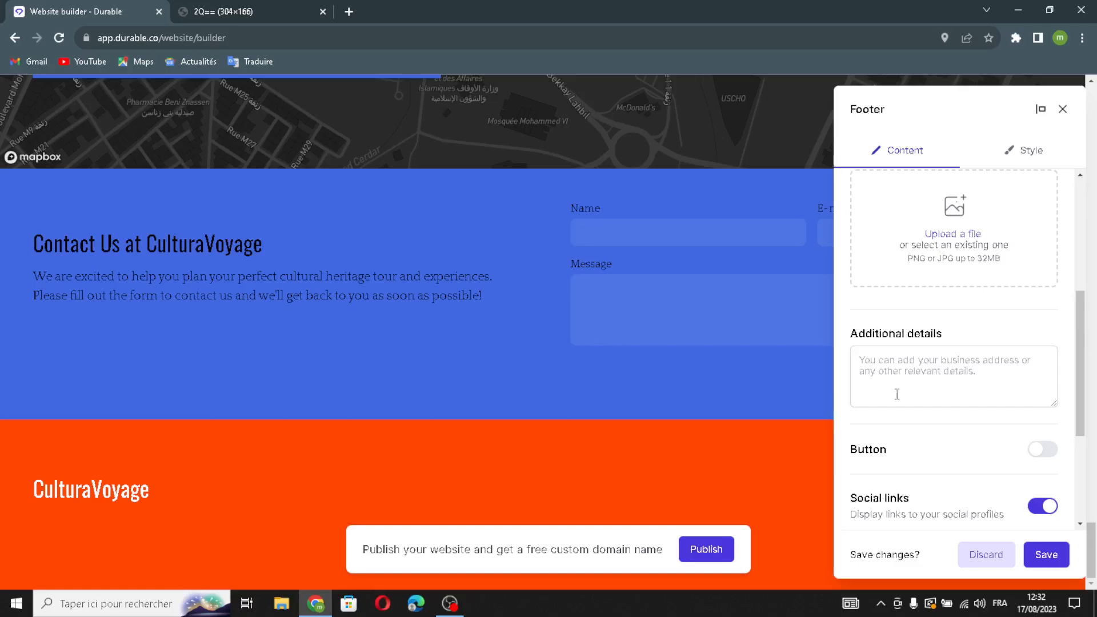
{"action": "left_click", "coordinate": [1045, 449]}
{"action": "scroll", "coordinate": [1050, 379], "scroll_direction": "down", "scroll_amount": 7}
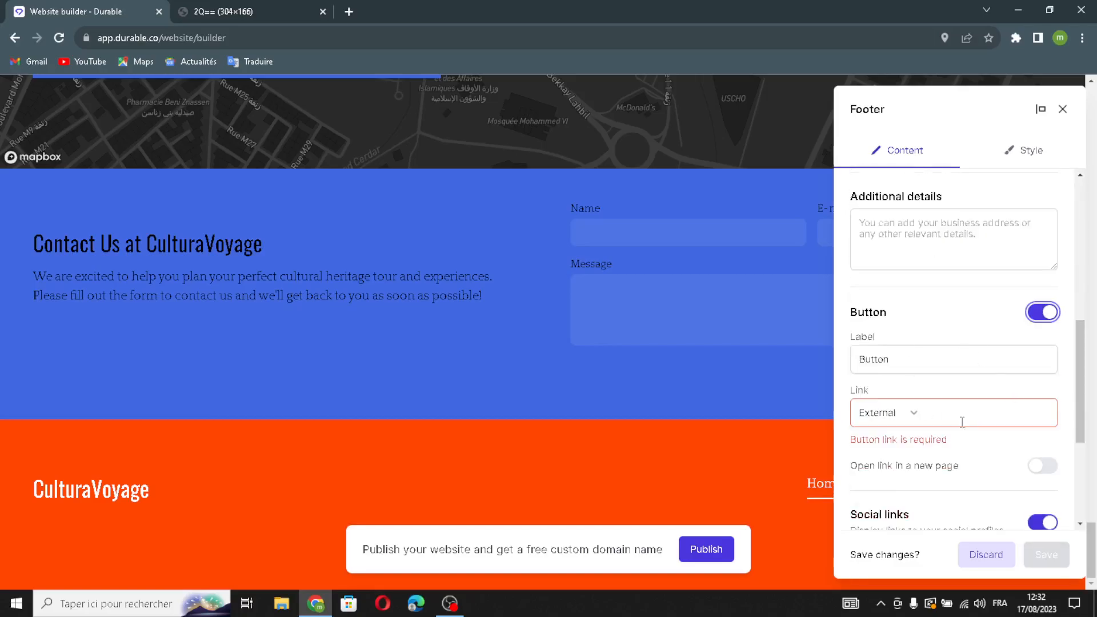
- Check the footer's button link and social link options, and close the new social link form without adding a channel
{"action": "left_click", "coordinate": [980, 412]}
{"action": "scroll", "coordinate": [1012, 444], "scroll_direction": "down", "scroll_amount": 3}
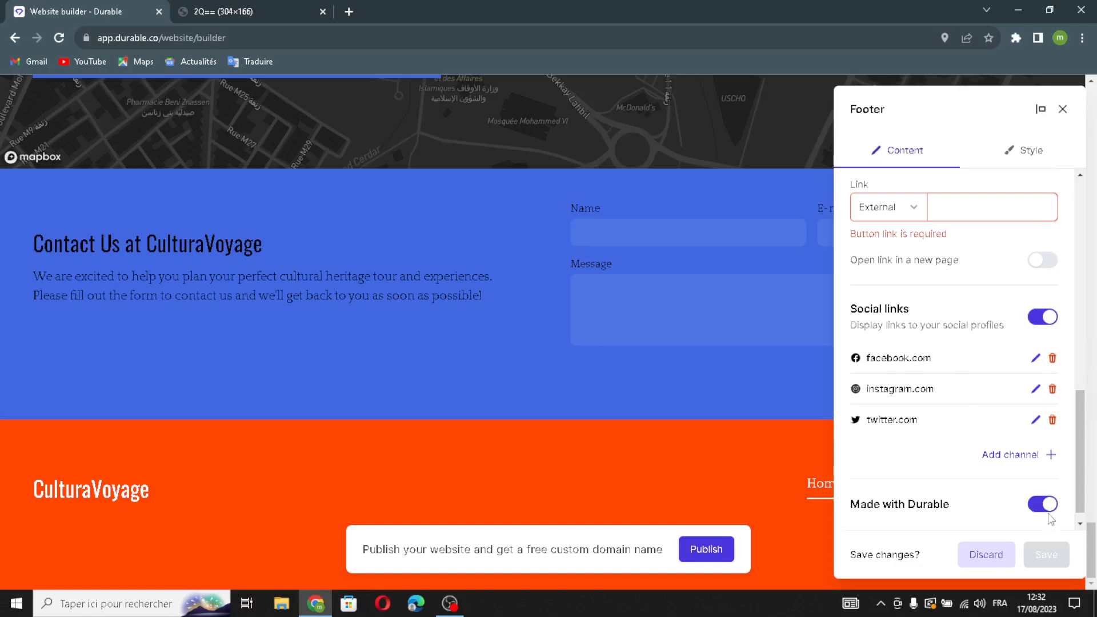
{"action": "left_click", "coordinate": [1050, 455]}
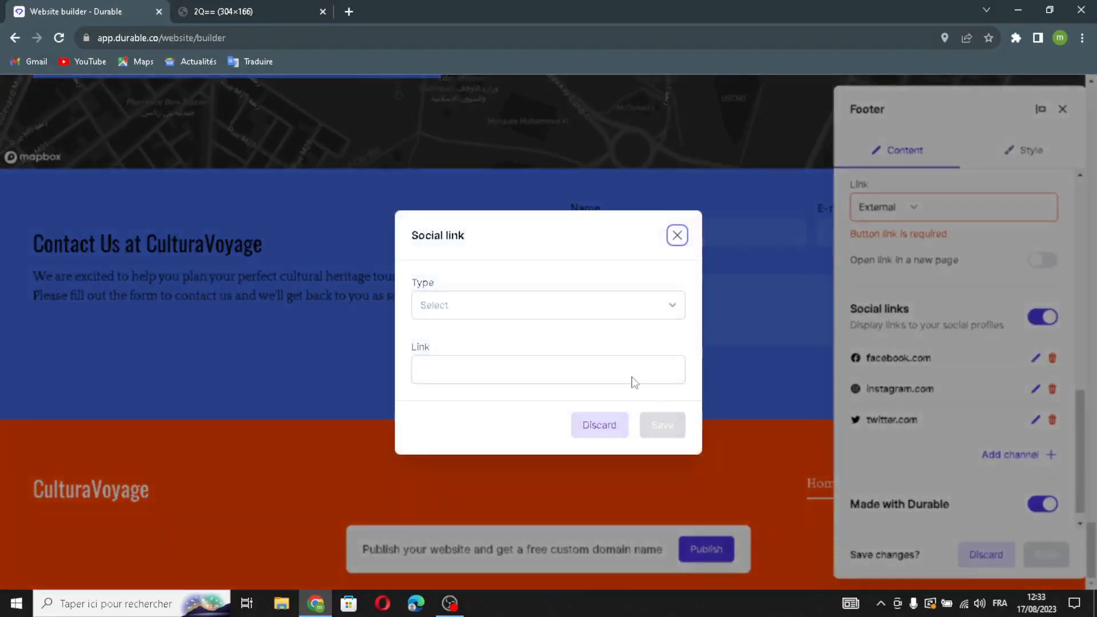
{"action": "left_click", "coordinate": [588, 311]}
{"action": "left_click", "coordinate": [586, 308]}
{"action": "left_click", "coordinate": [600, 374]}
{"action": "left_click", "coordinate": [683, 254]}
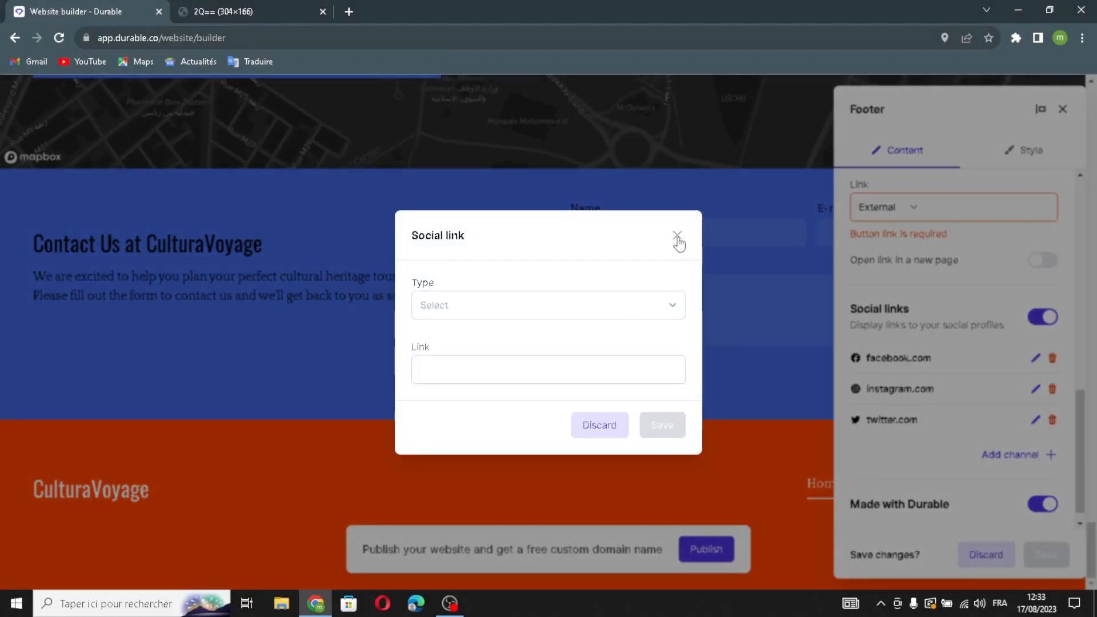
{"action": "left_click", "coordinate": [678, 237]}
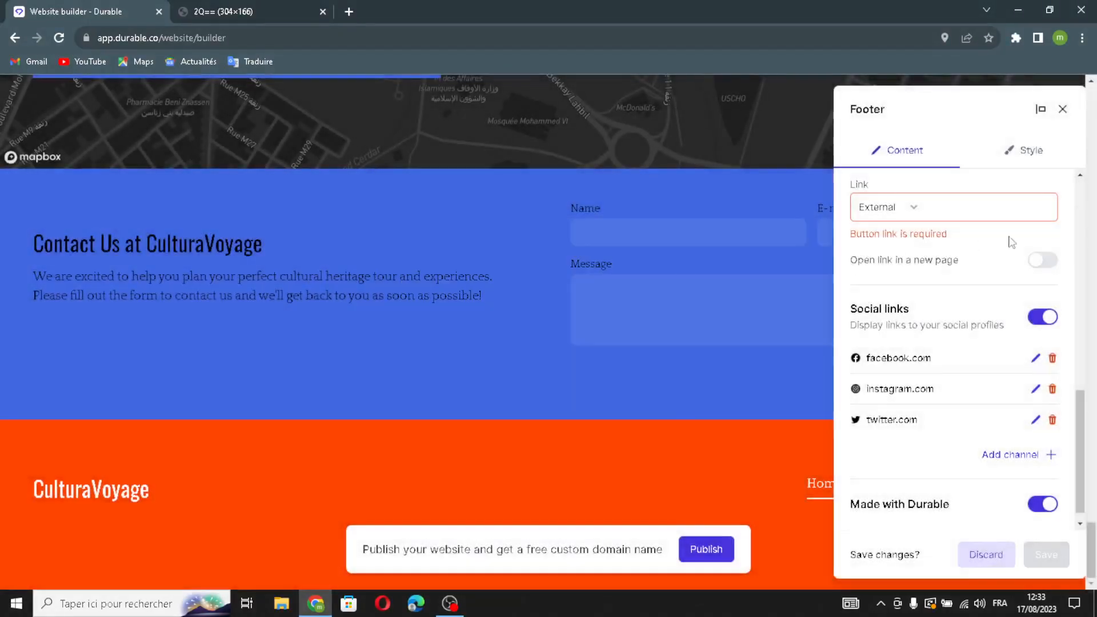
- Close the footer editor keeping the footer changes, and put the website live
{"action": "left_click", "coordinate": [1063, 110]}
{"action": "left_click", "coordinate": [660, 370]}
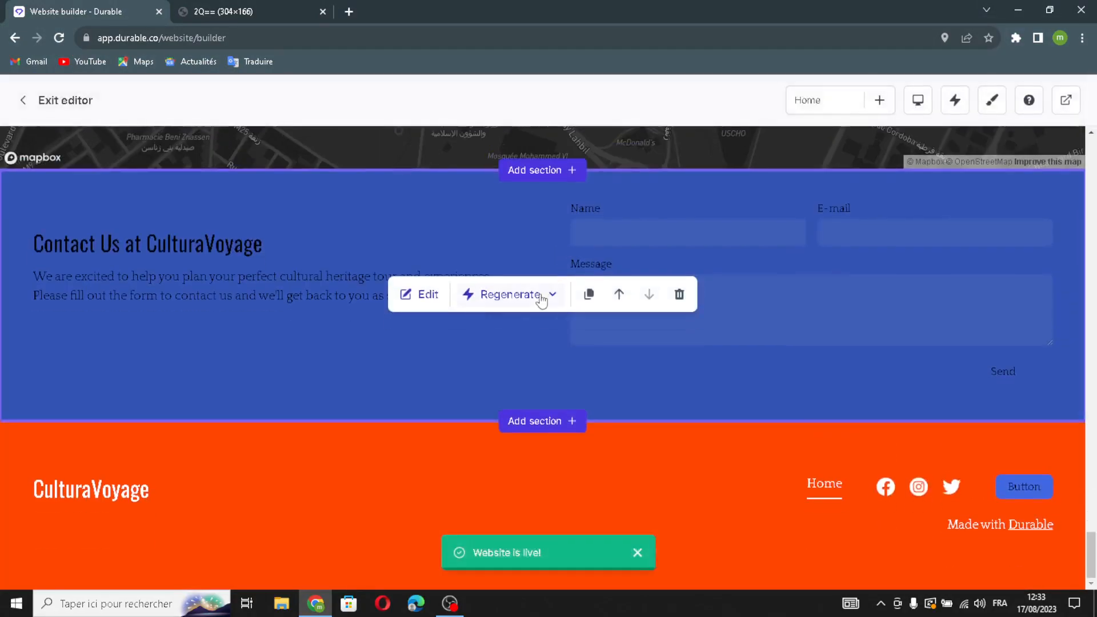
- Regenerate the contact section's content and the Location map section's style with AI
{"action": "left_click", "coordinate": [509, 298]}
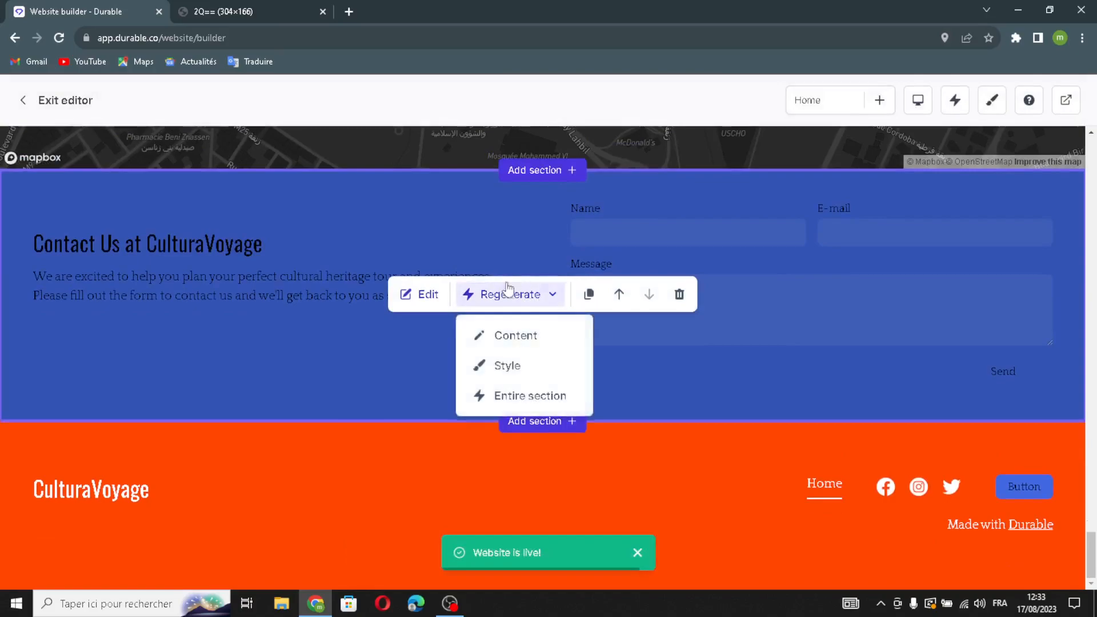
{"action": "left_click", "coordinate": [576, 347]}
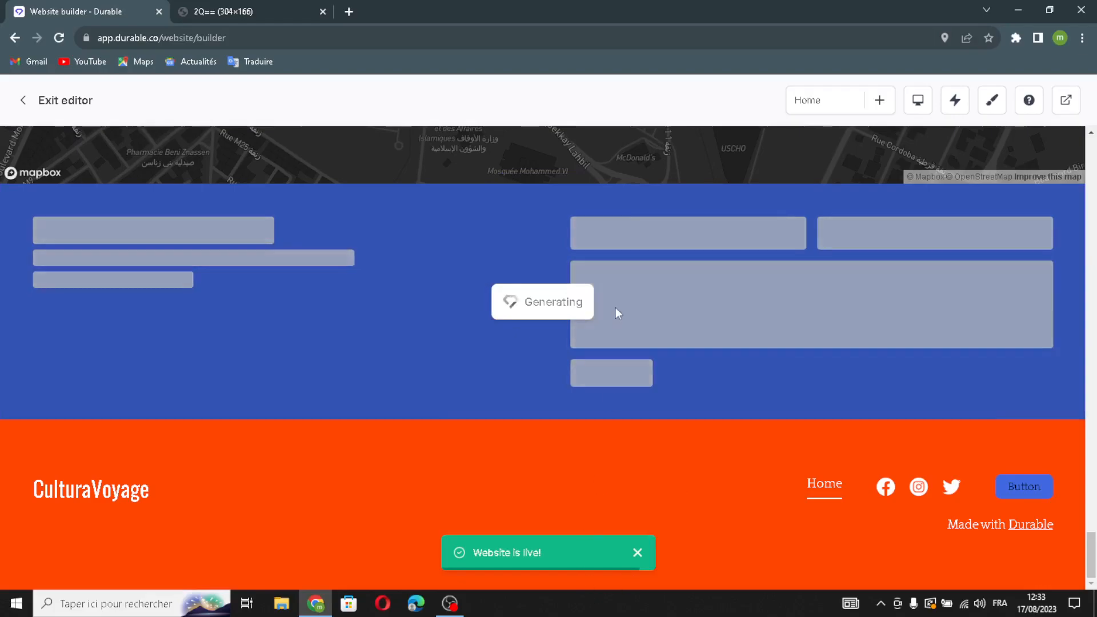
{"action": "scroll", "coordinate": [659, 221], "scroll_direction": "up", "scroll_amount": 5}
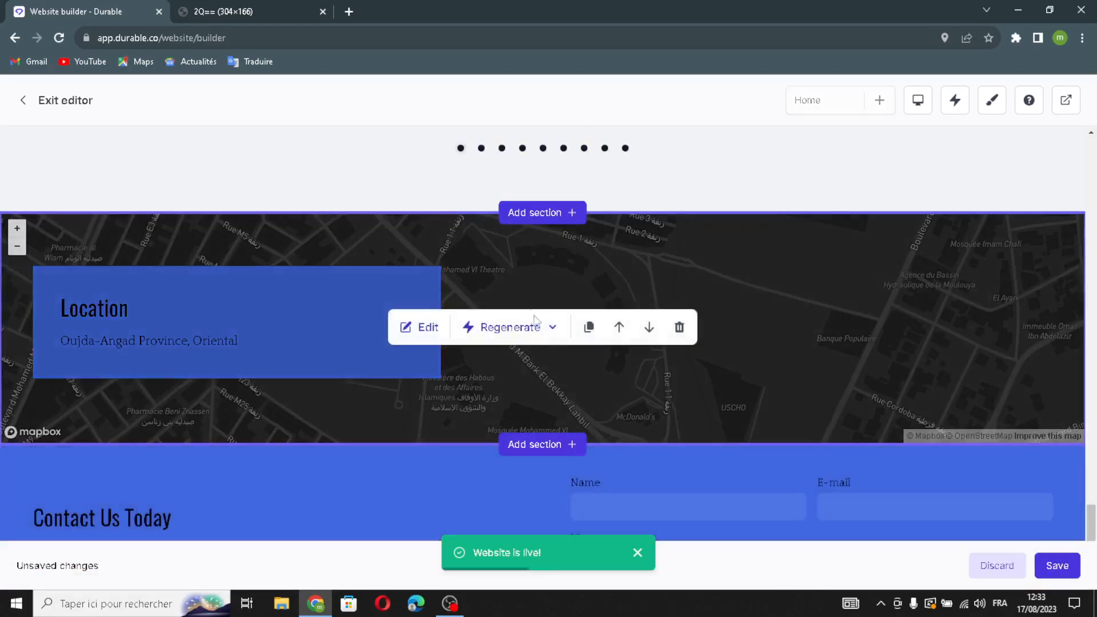
{"action": "left_click", "coordinate": [494, 341]}
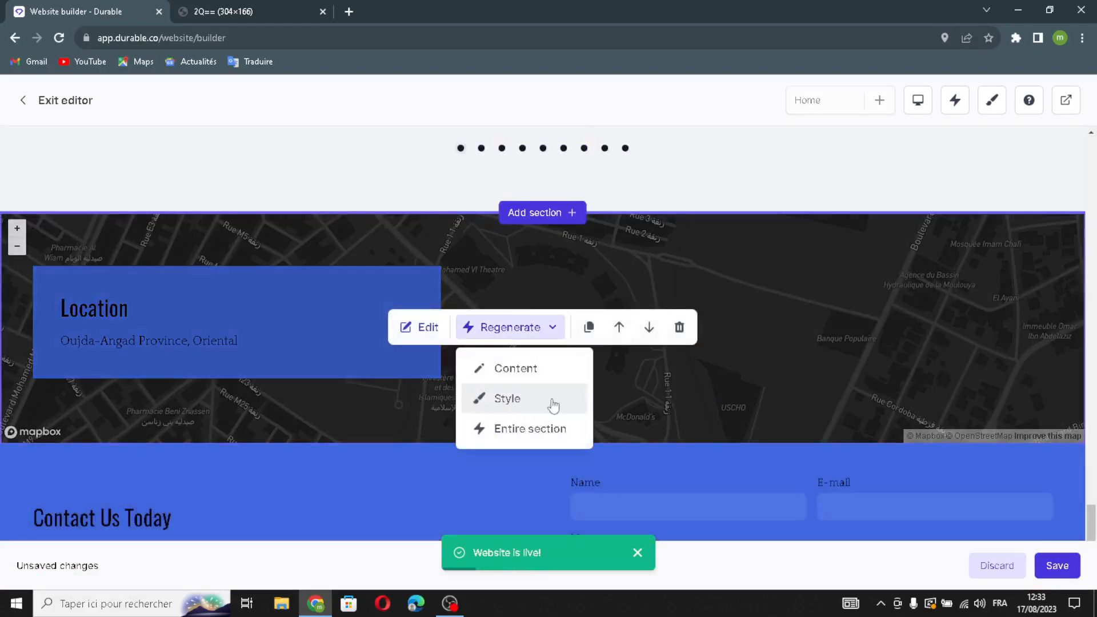
- Regenerate the entire image gallery section above the Location map with AI and save the website
{"action": "scroll", "coordinate": [652, 203], "scroll_direction": "up", "scroll_amount": 4}
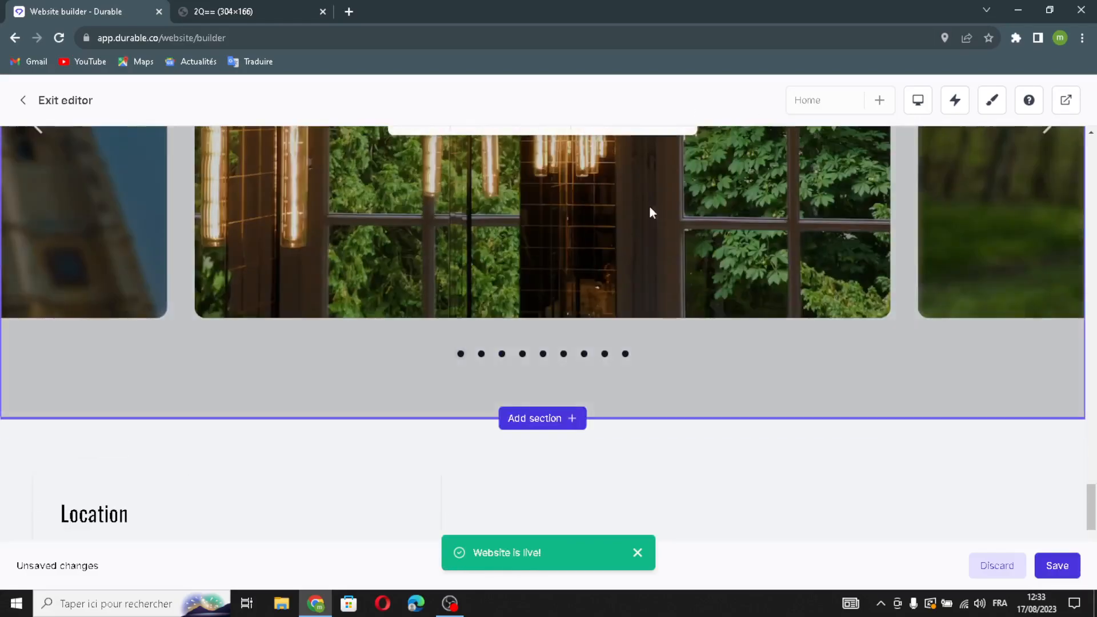
{"action": "scroll", "coordinate": [656, 225], "scroll_direction": "down", "scroll_amount": 3}
{"action": "scroll", "coordinate": [651, 228], "scroll_direction": "up", "scroll_amount": 5}
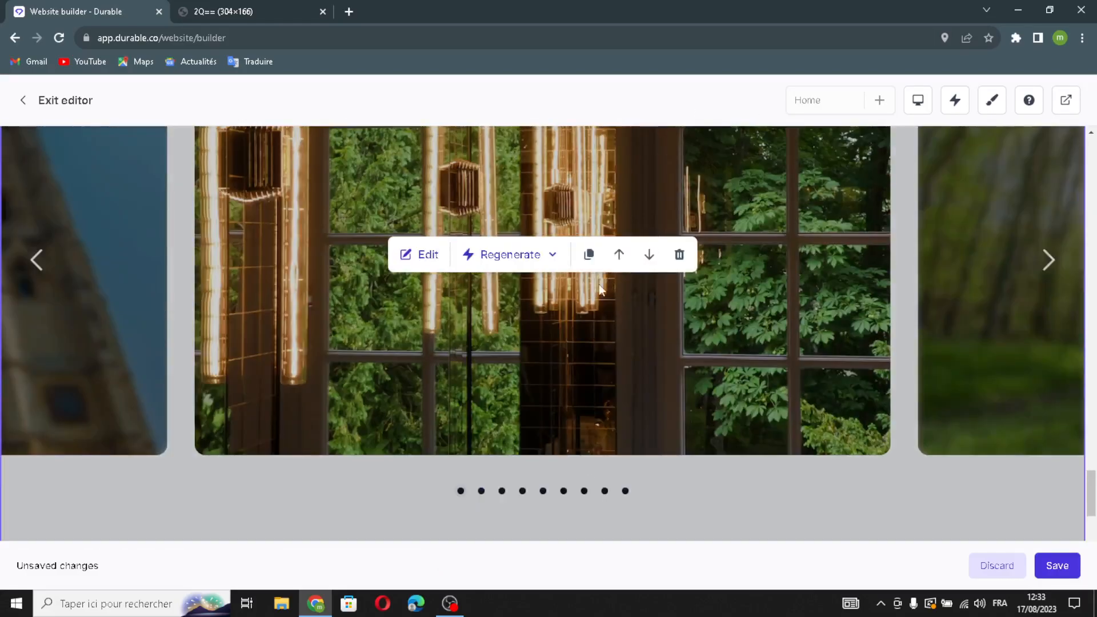
{"action": "left_click", "coordinate": [524, 274]}
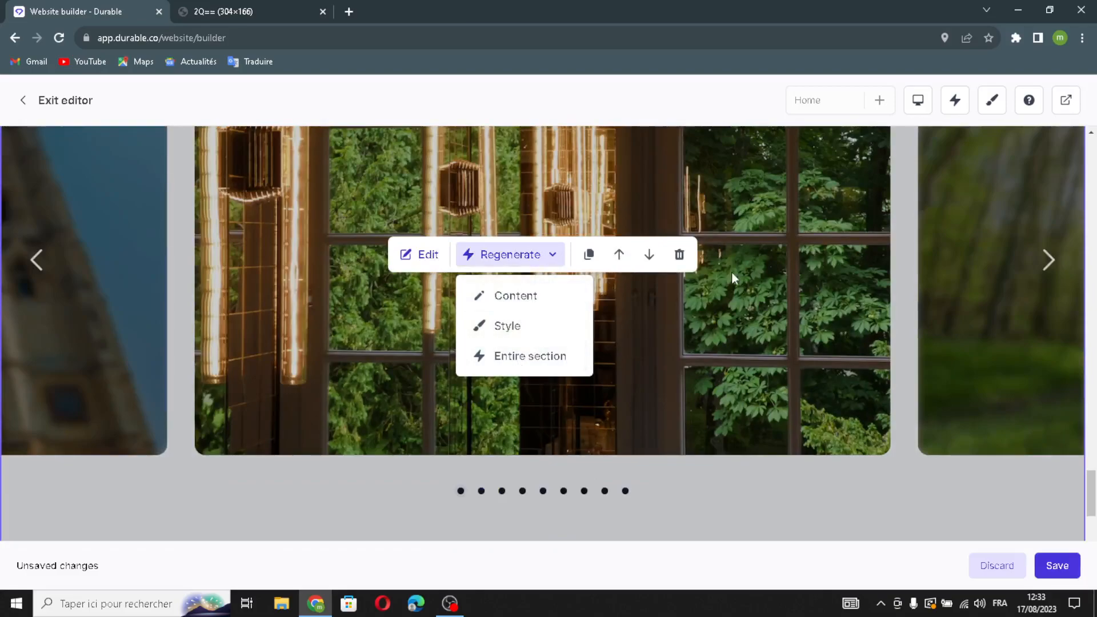
{"action": "left_click", "coordinate": [574, 354]}
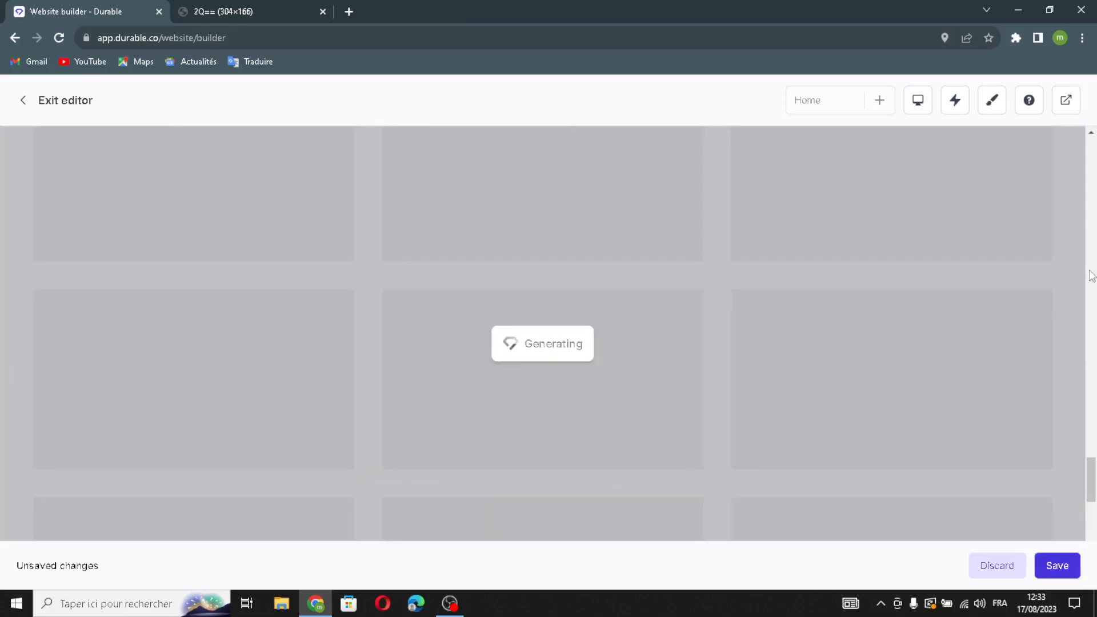
{"action": "right_click", "coordinate": [814, 272]}
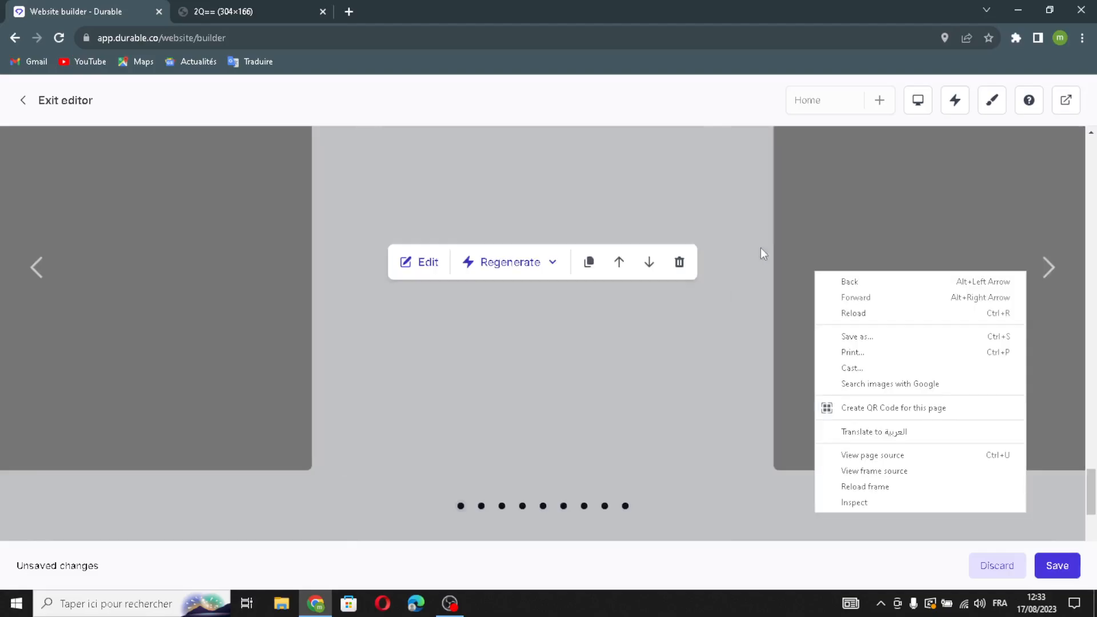
{"action": "scroll", "coordinate": [643, 251], "scroll_direction": "up", "scroll_amount": 5}
{"action": "scroll", "coordinate": [630, 256], "scroll_direction": "down", "scroll_amount": 3}
{"action": "scroll", "coordinate": [623, 232], "scroll_direction": "down", "scroll_amount": 1}
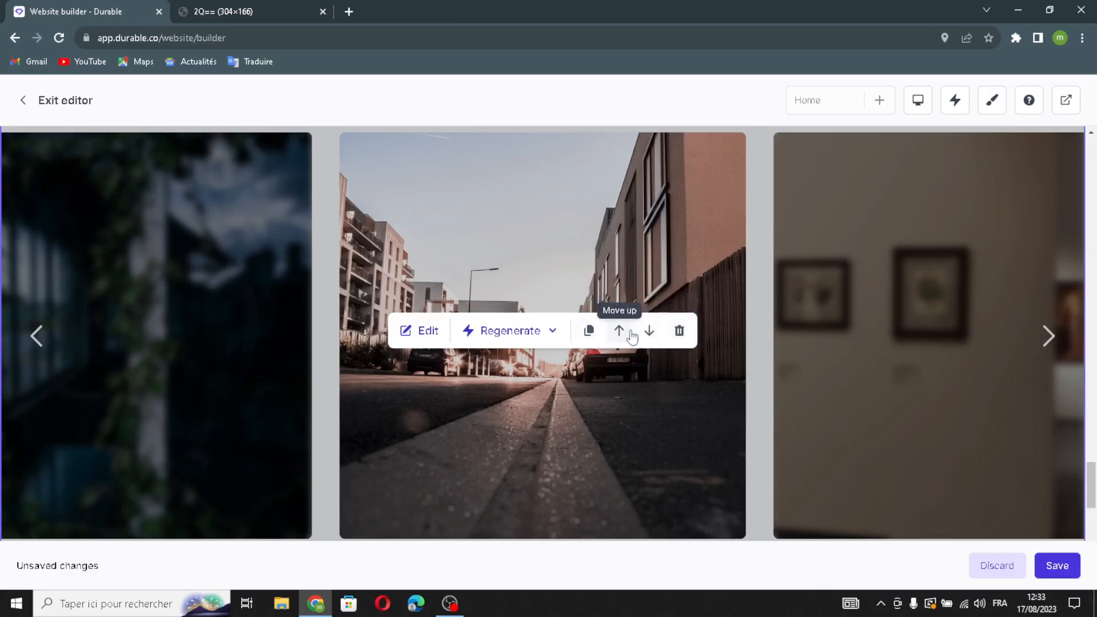
{"action": "scroll", "coordinate": [761, 231], "scroll_direction": "down", "scroll_amount": 6}
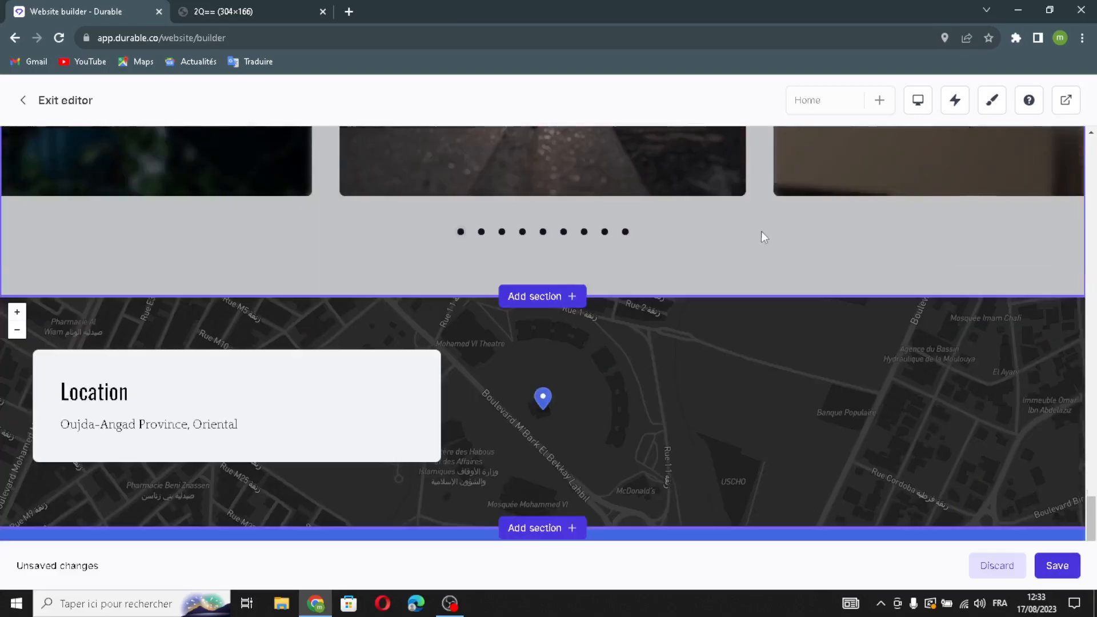
{"action": "left_click", "coordinate": [1050, 573]}
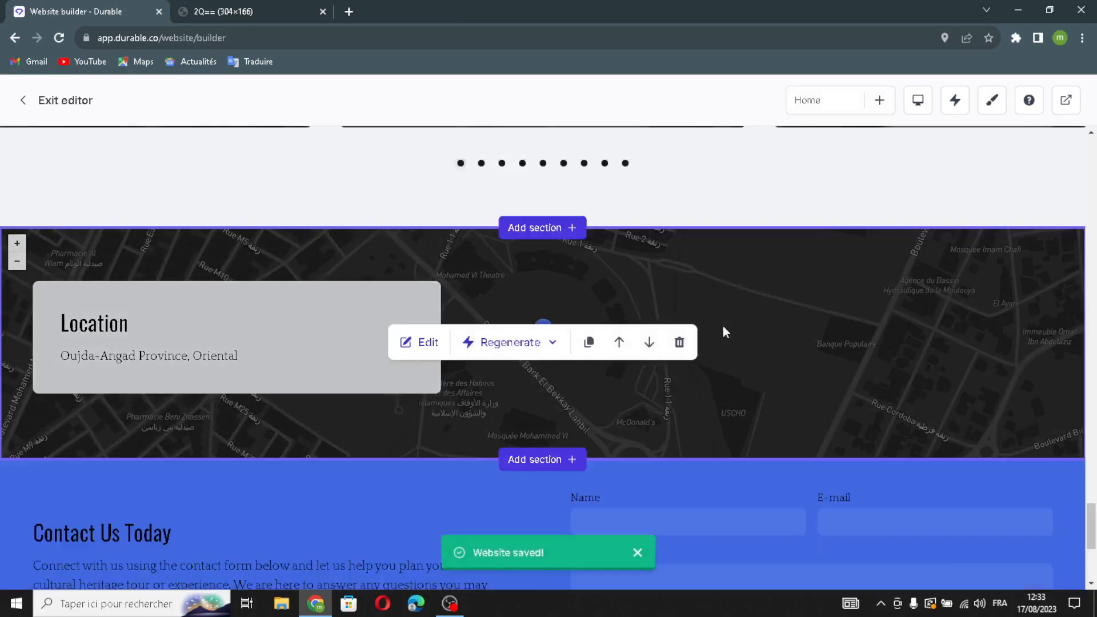
{"action": "scroll", "coordinate": [777, 355], "scroll_direction": "down", "scroll_amount": 5}
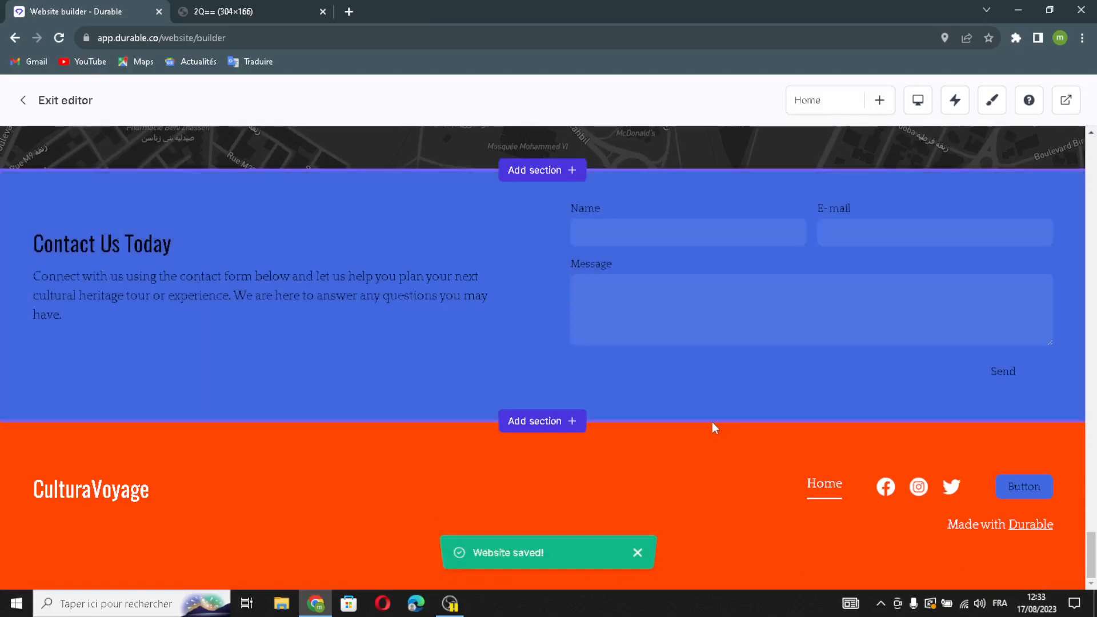
{"action": "mouse_move", "coordinate": [749, 438]}
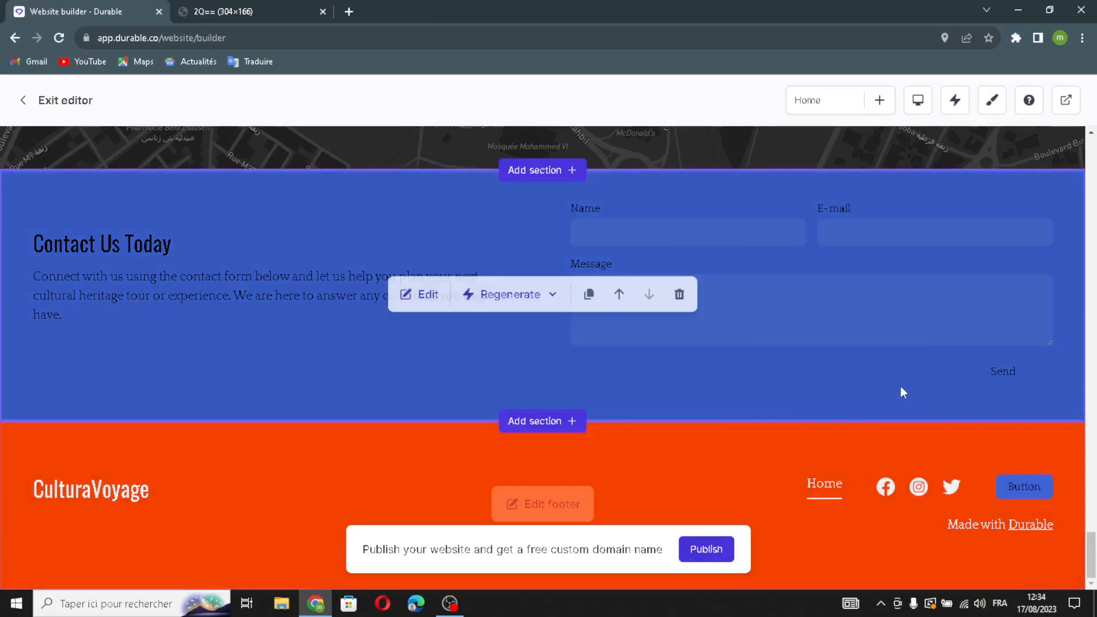
{"action": "scroll", "coordinate": [901, 366], "scroll_direction": "up", "scroll_amount": 10}
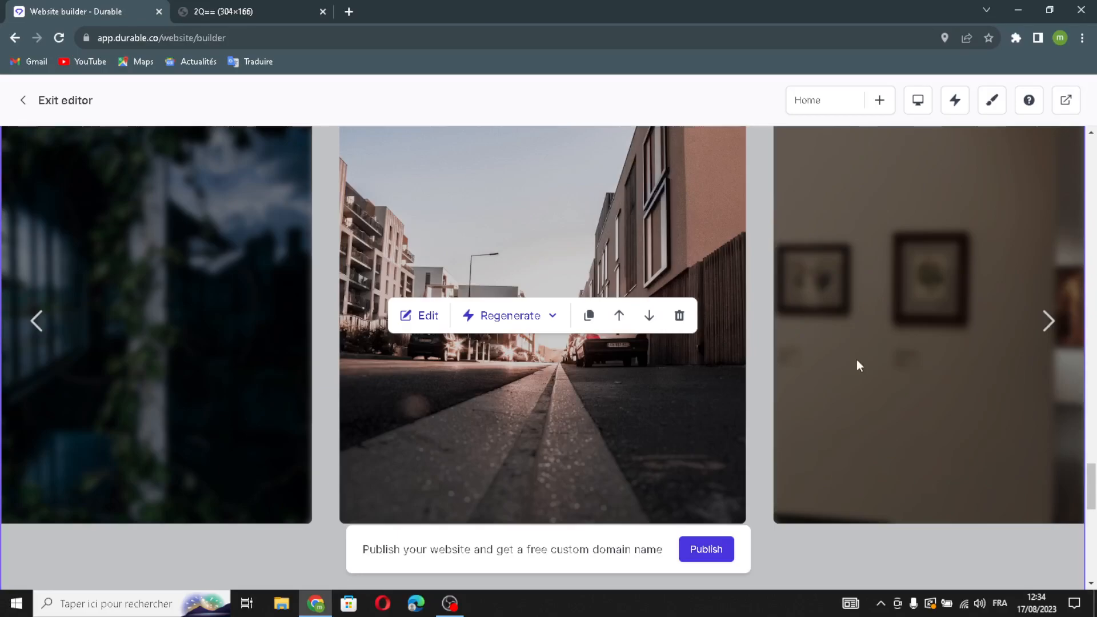